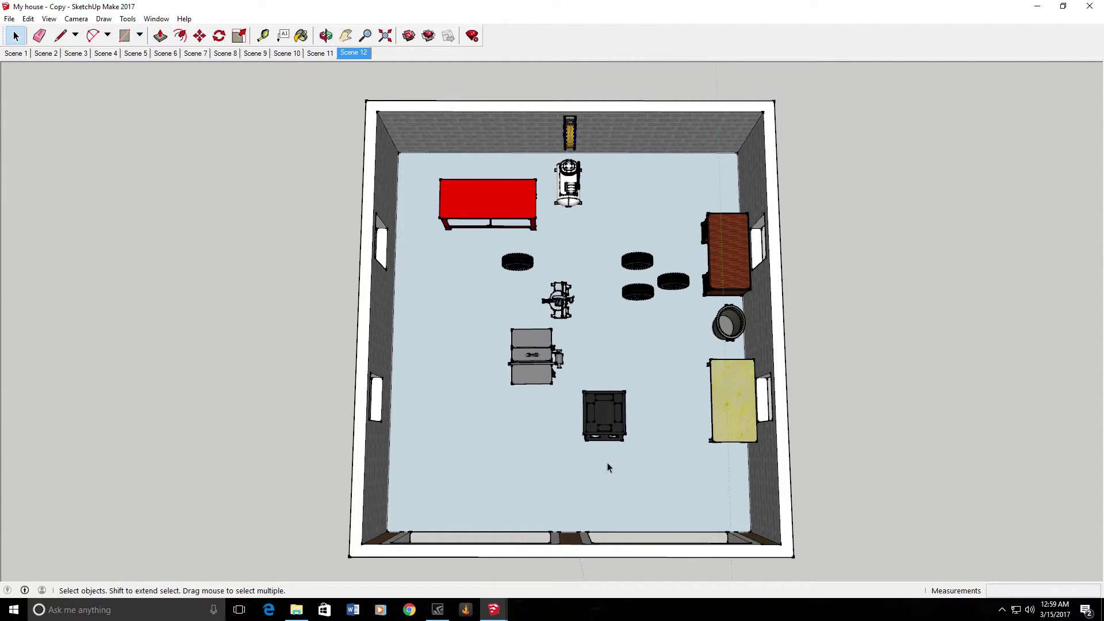
# Orbit the garage from an oblique view to a top-down view that shows the front brick wall
pyautogui.moveTo(610, 454); pyautogui.dragTo(453, 244, button='middle')
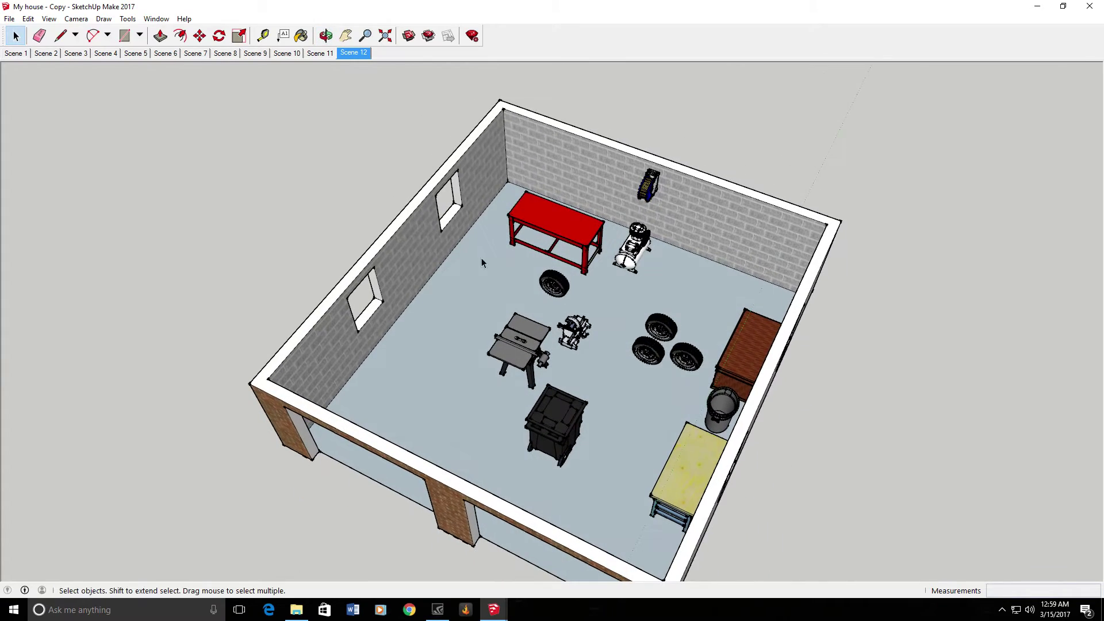
pyautogui.moveTo(453, 403); pyautogui.dragTo(485, 207, button='middle')
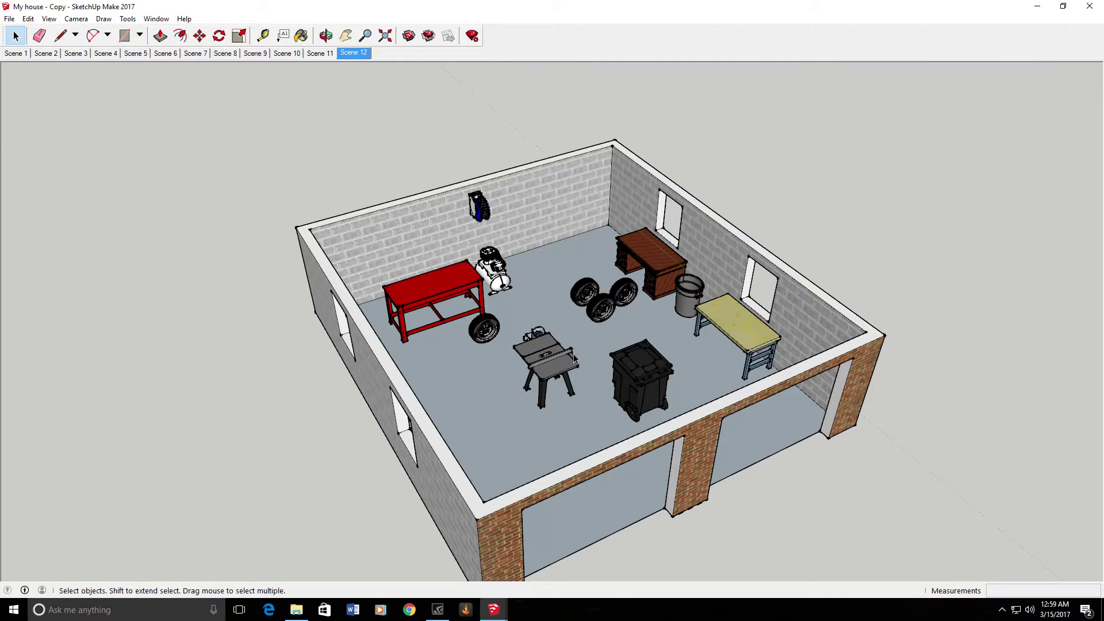
pyautogui.moveTo(580, 319); pyautogui.dragTo(549, 322, button='middle')
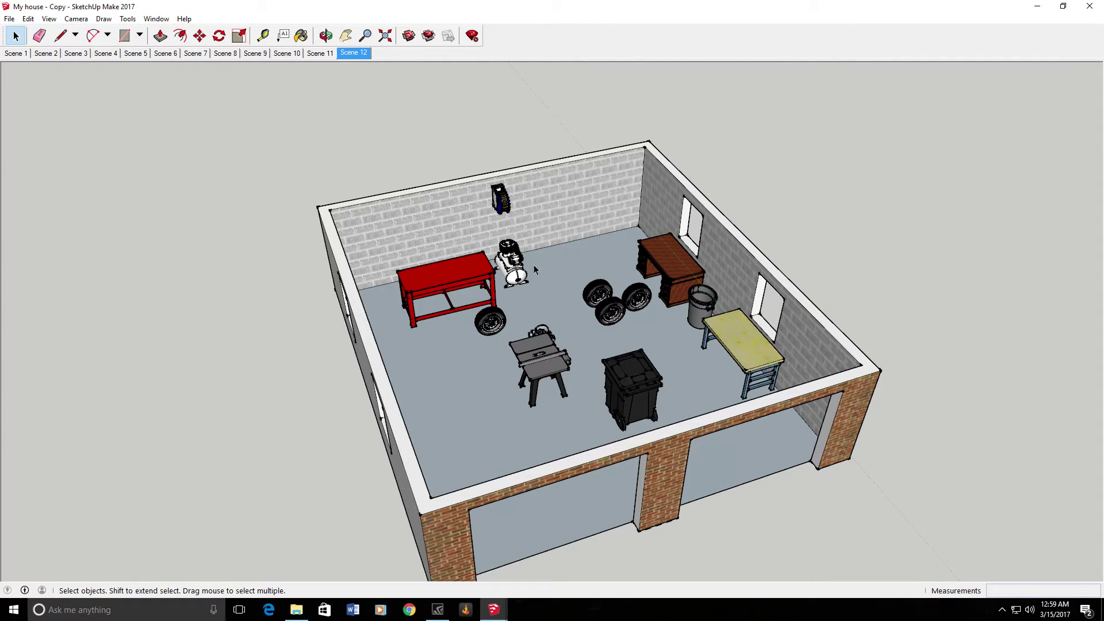
pyautogui.moveTo(526, 276); pyautogui.dragTo(491, 394, button='middle')
pyautogui.moveTo(577, 318); pyautogui.dragTo(579, 368, button='middle')
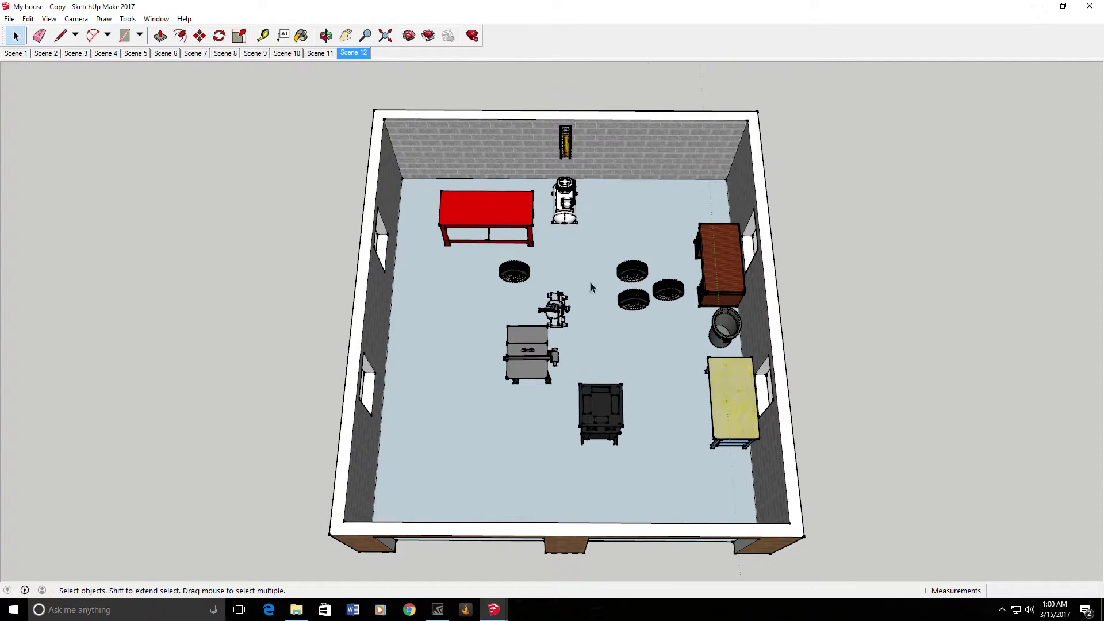
pyautogui.moveTo(591, 282); pyautogui.dragTo(596, 323, button='middle')
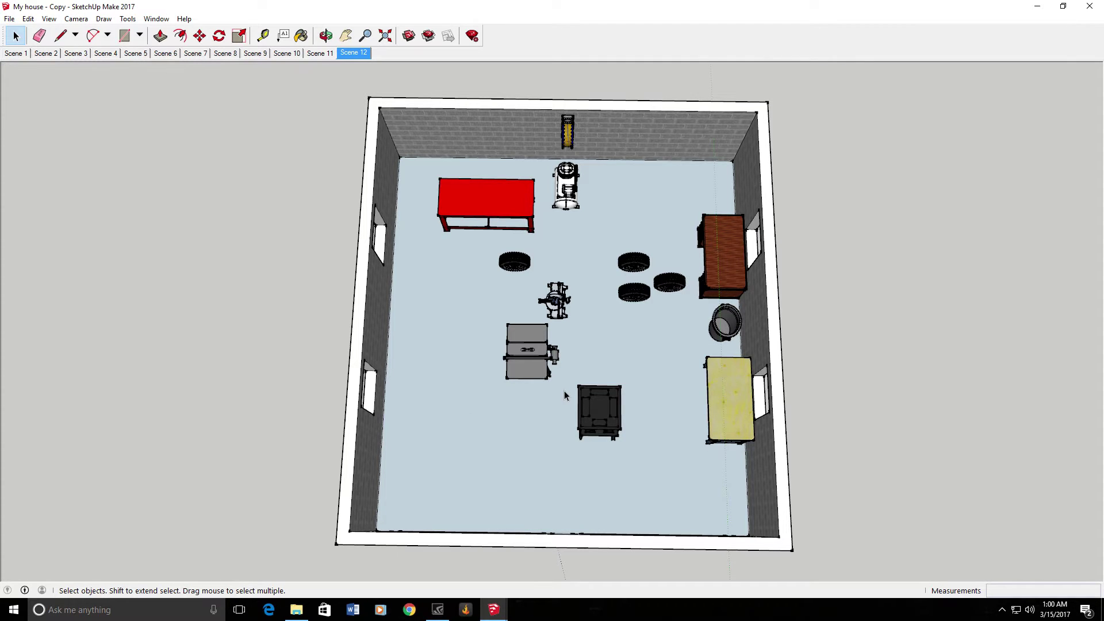
pyautogui.moveTo(564, 395); pyautogui.dragTo(562, 271, button='middle')
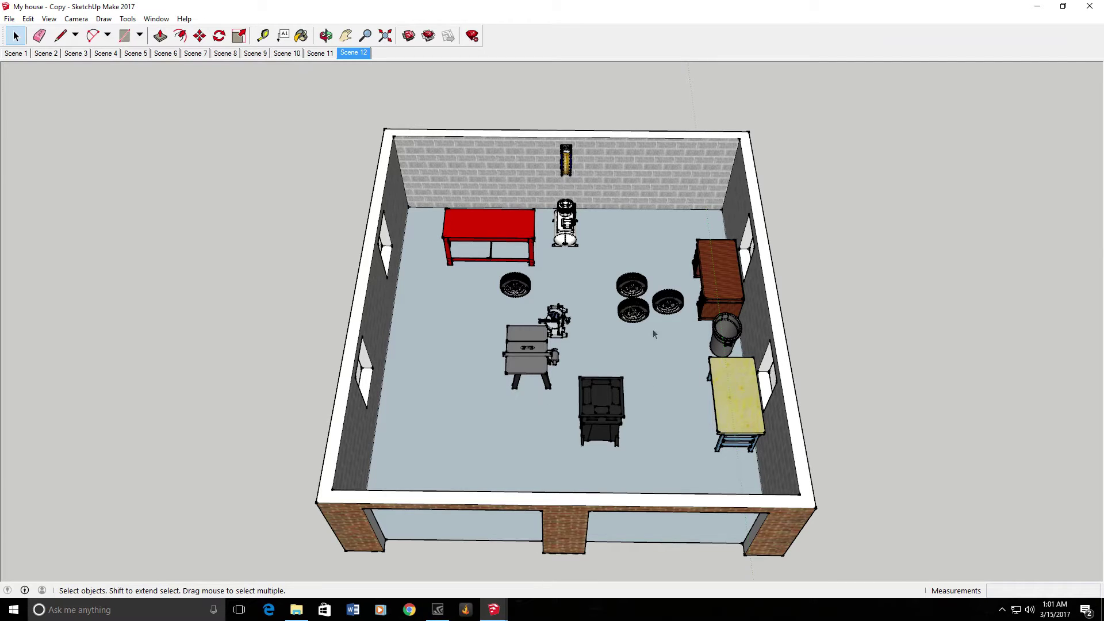
pyautogui.moveTo(604, 282); pyautogui.dragTo(598, 306, button='middle')
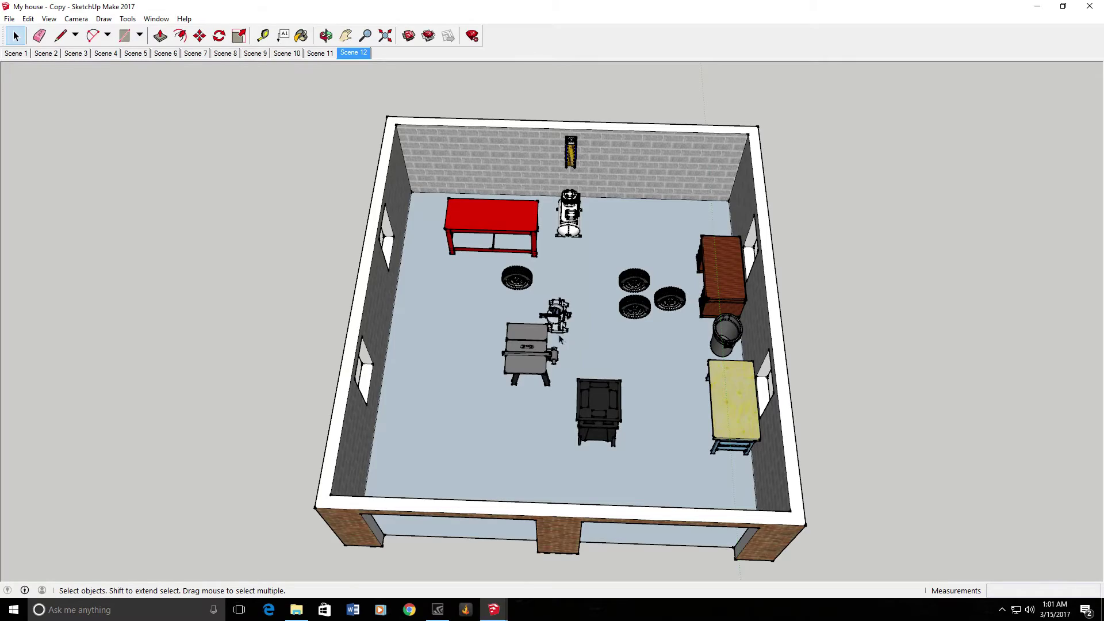
# Move the table saw toward the front of the garage, right beside the black machine
pyautogui.scroll(3, 526, 363)
pyautogui.moveTo(527, 361); pyautogui.dragTo(487, 432, button='middle')
pyautogui.scroll(3, 550, 329)
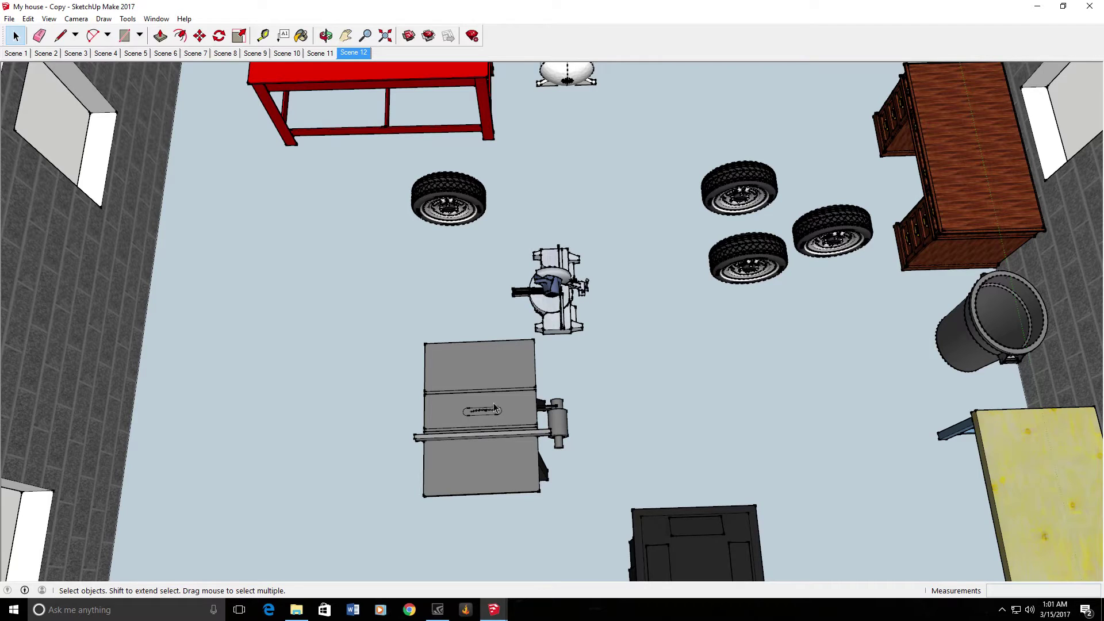
pyautogui.scroll(-4, 500, 428)
pyautogui.click(508, 430)
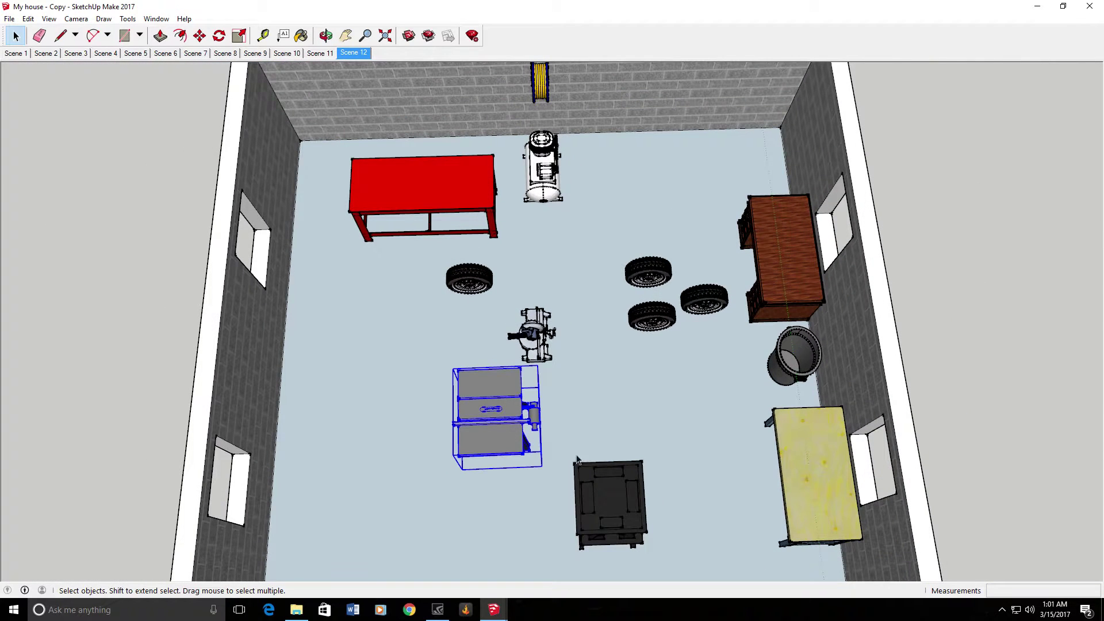
pyautogui.click(199, 36)
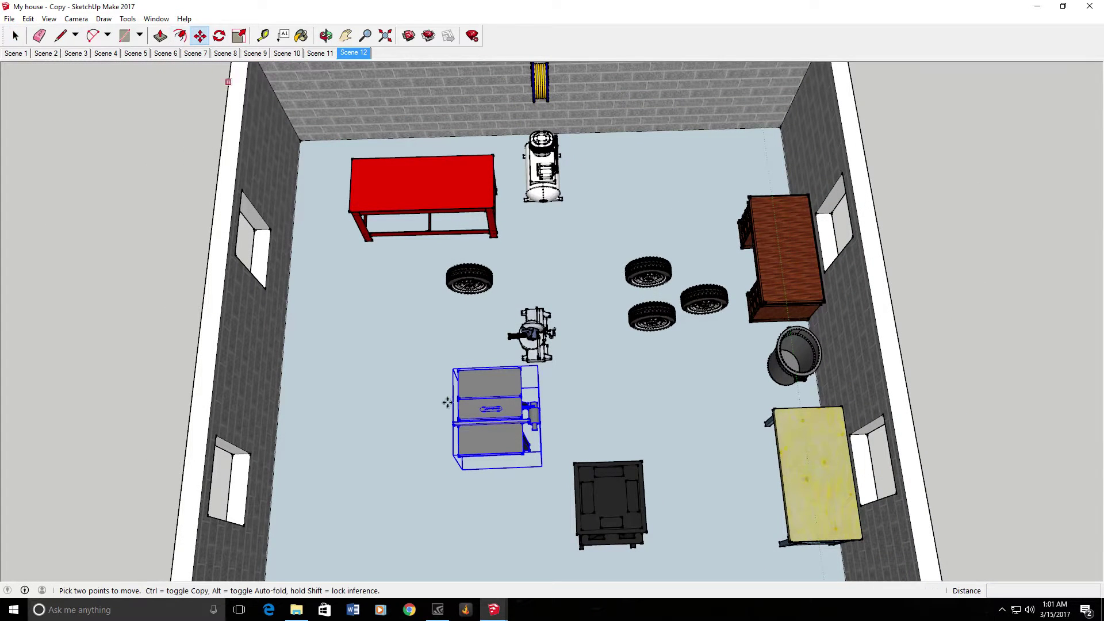
pyautogui.click(523, 507)
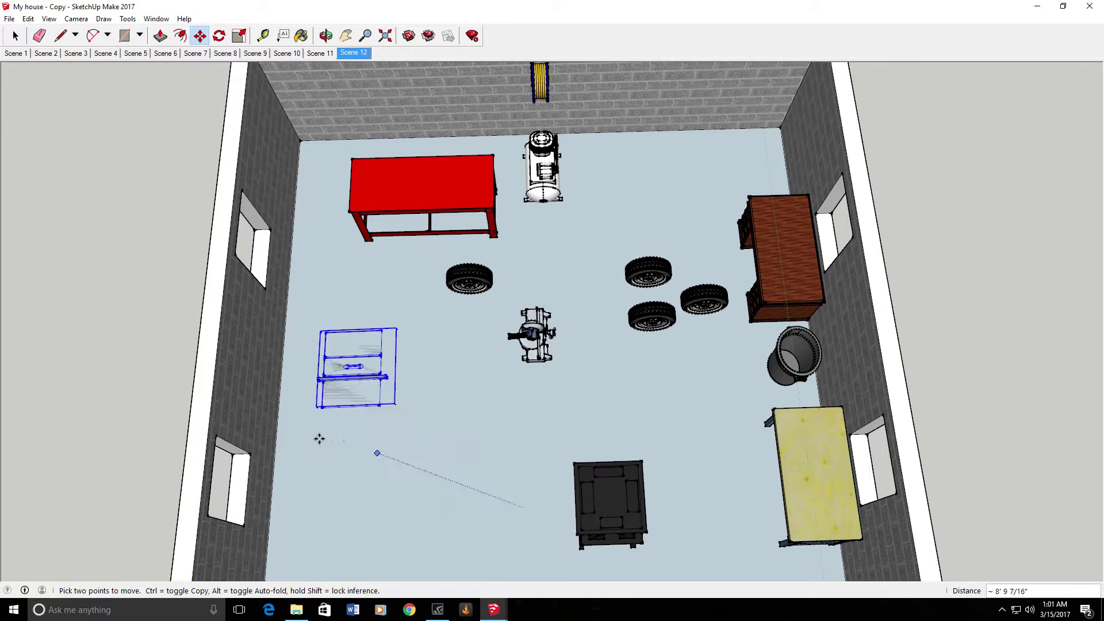
pyautogui.click(357, 449)
pyautogui.click(257, 401)
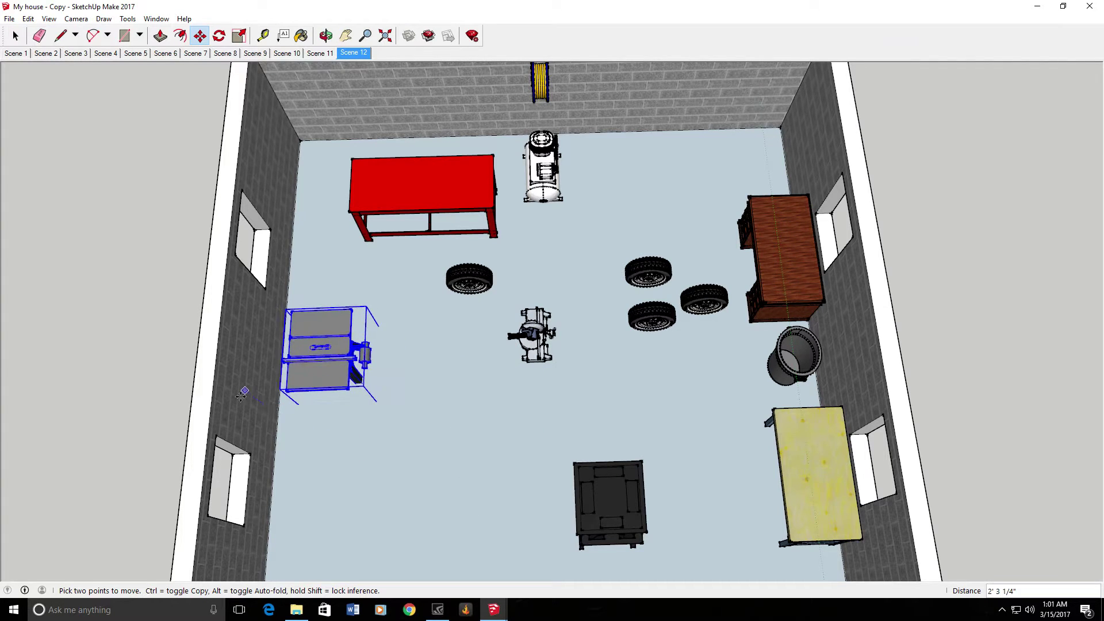
pyautogui.click(443, 427)
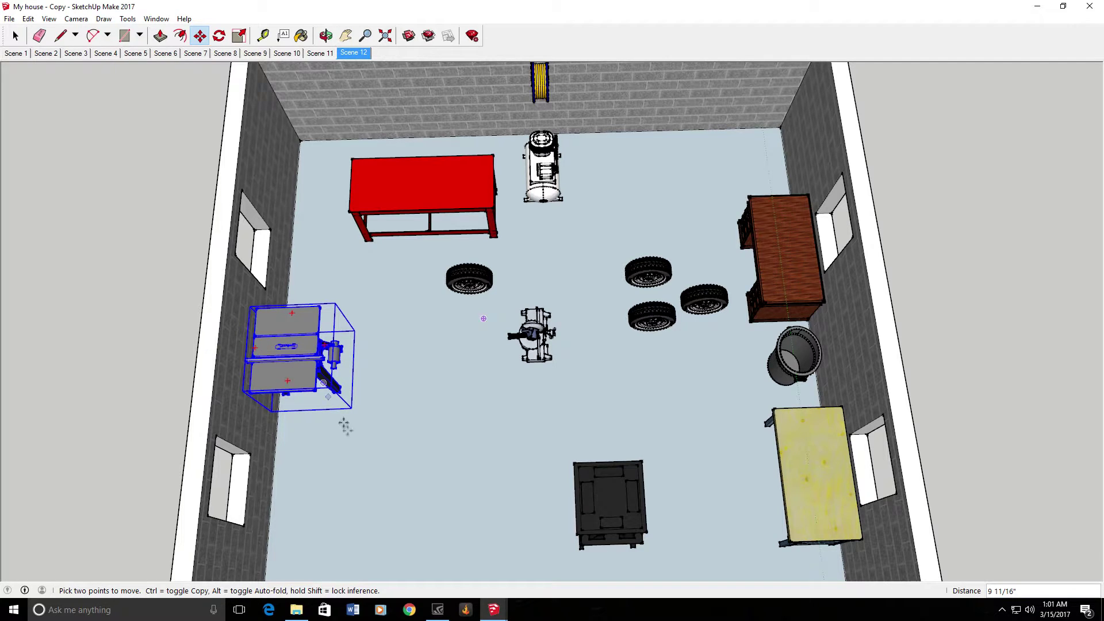
pyautogui.click(362, 470)
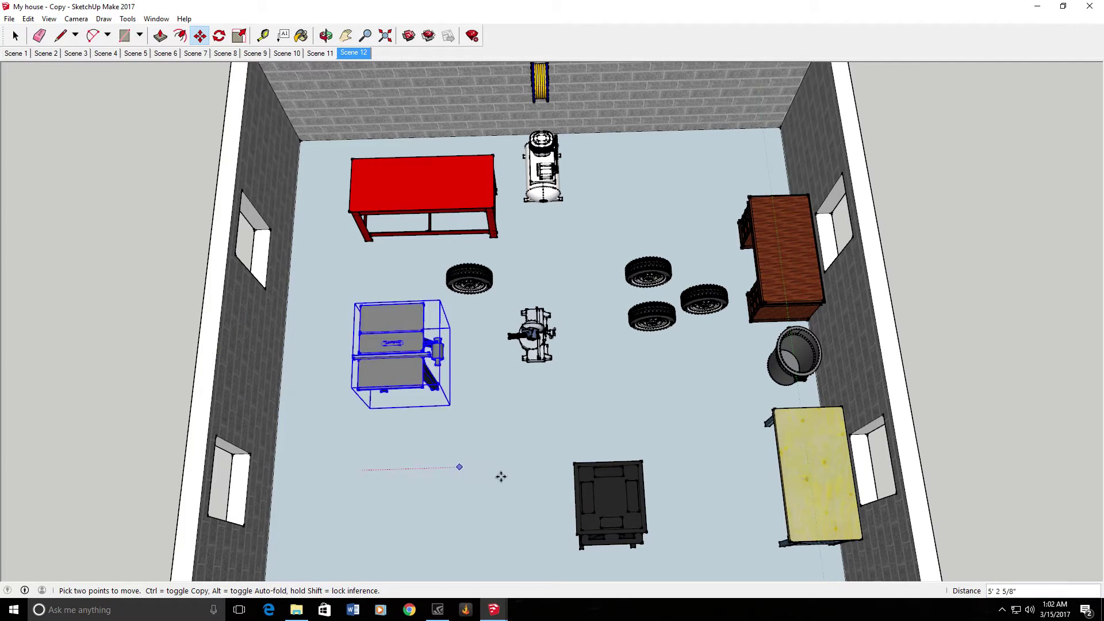
pyautogui.click(559, 544)
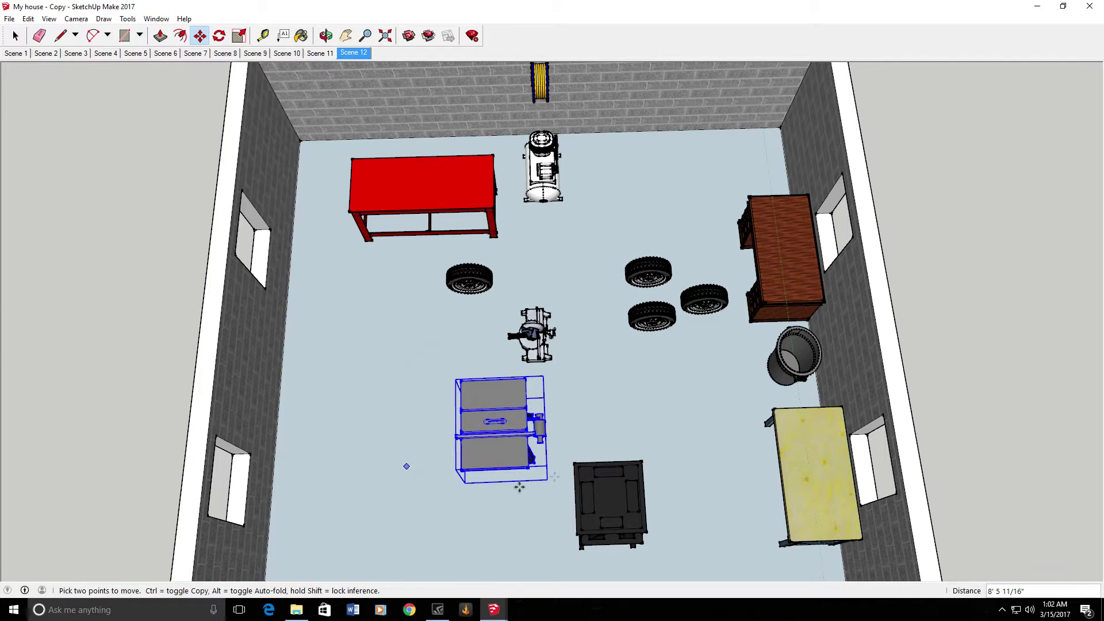
pyautogui.scroll(-2, 518, 418)
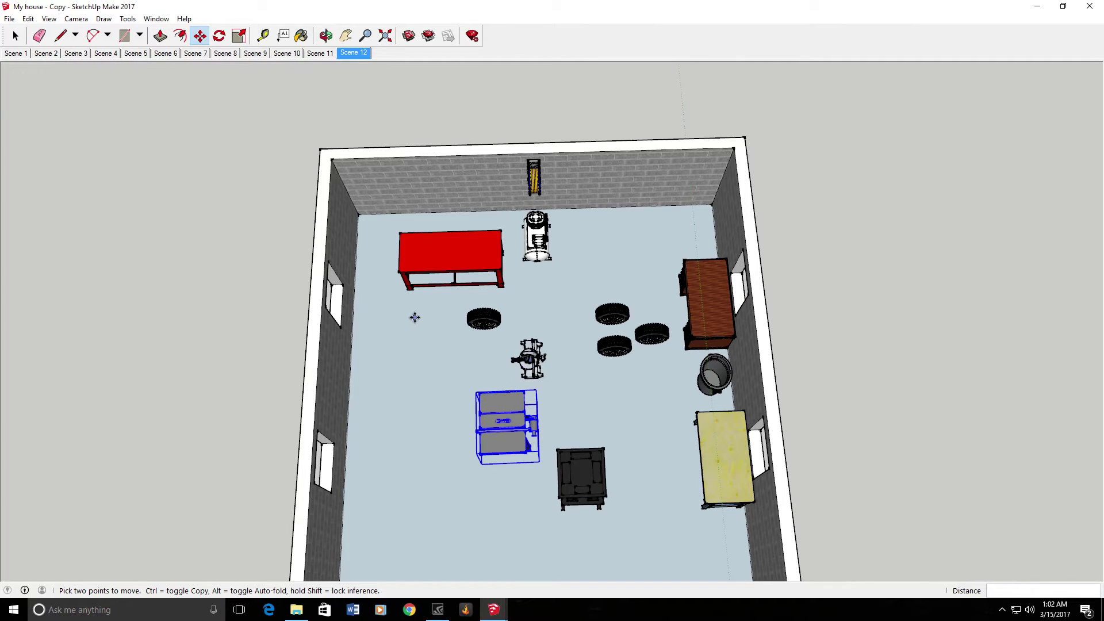
pyautogui.moveTo(494, 339); pyautogui.dragTo(366, 180, button='middle')
pyautogui.moveTo(359, 368); pyautogui.dragTo(804, 306, button='middle')
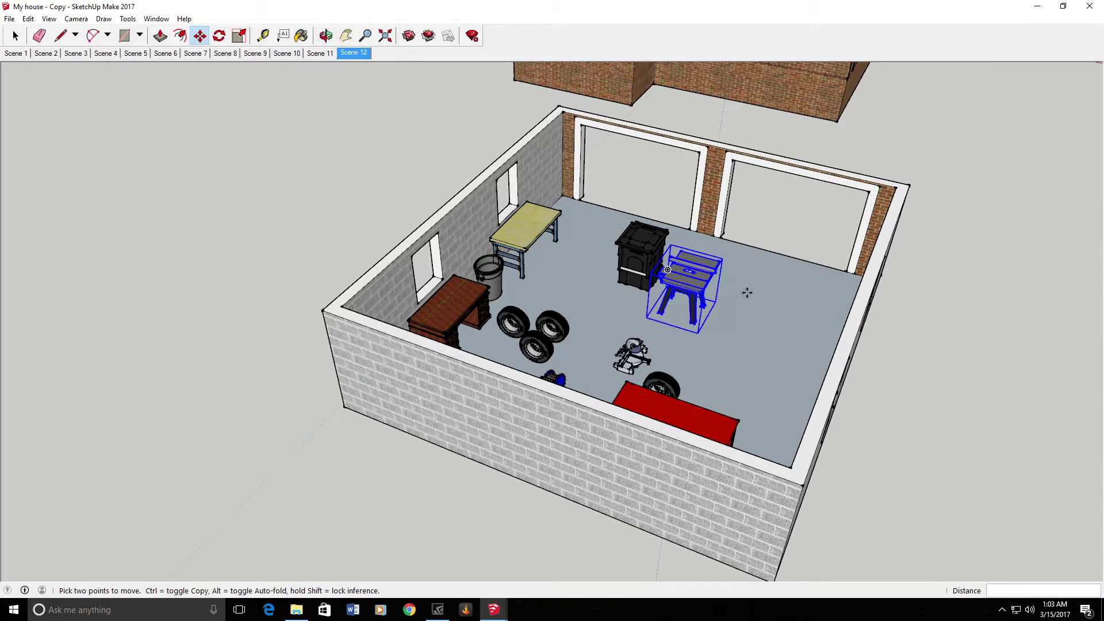
pyautogui.moveTo(744, 297); pyautogui.dragTo(575, 241, button='middle')
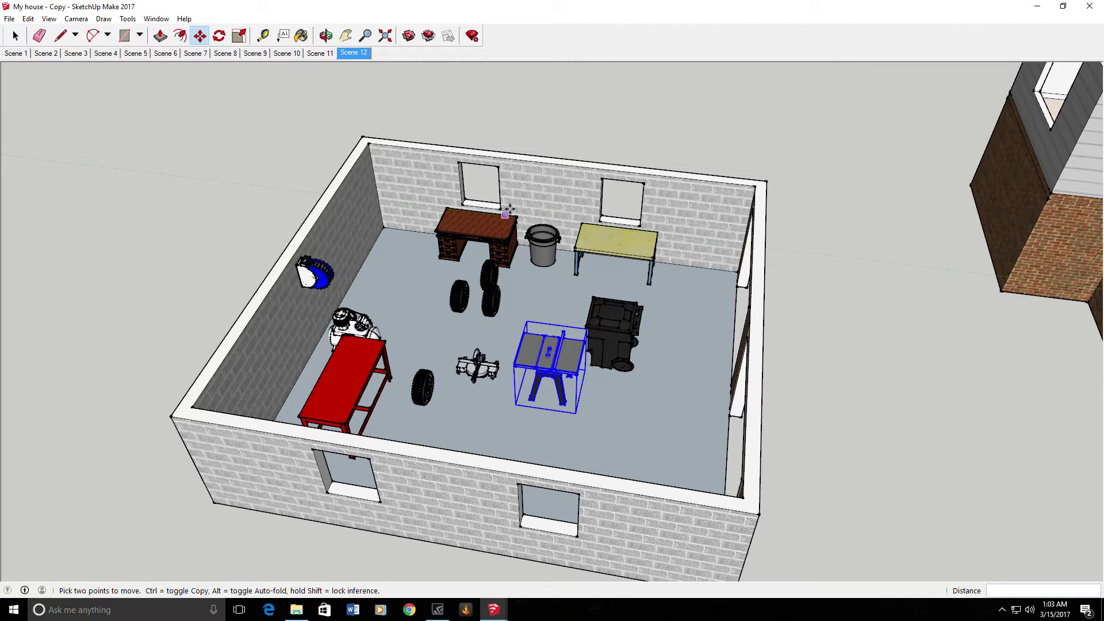
pyautogui.scroll(5, 460, 166)
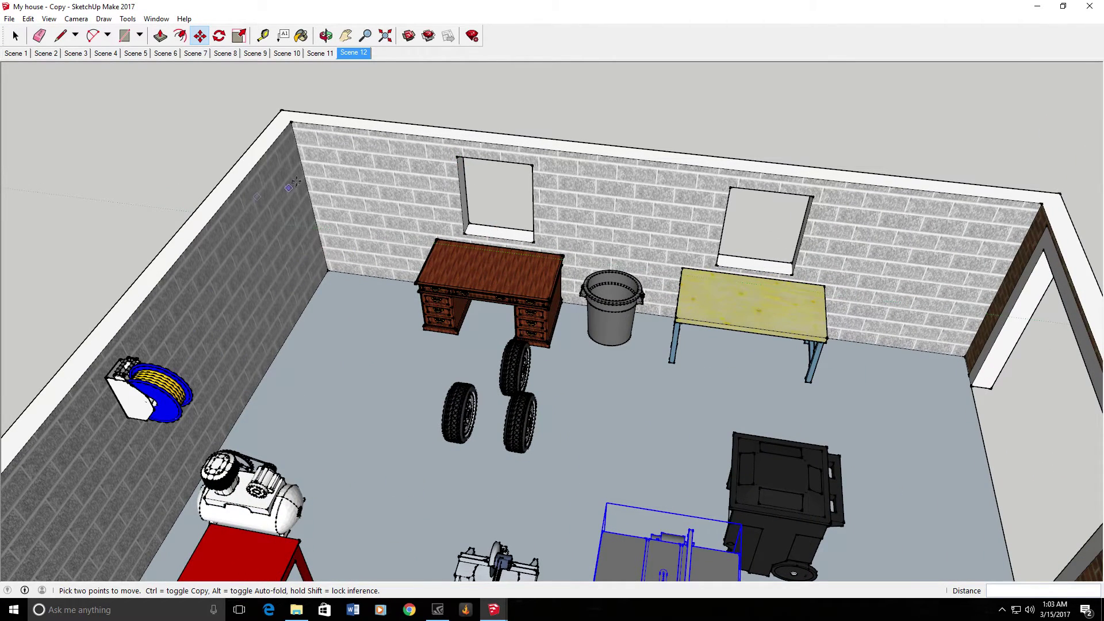
pyautogui.moveTo(776, 374); pyautogui.dragTo(632, 397, button='middle')
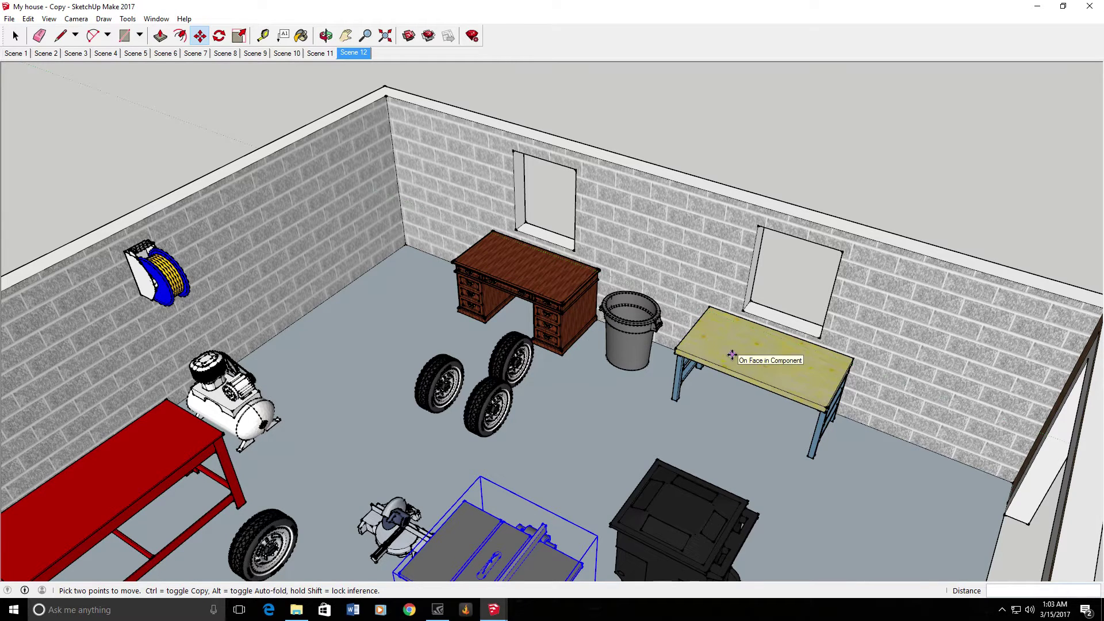
# Orbit the finished garage copy to a centred top-down view
pyautogui.press('o')
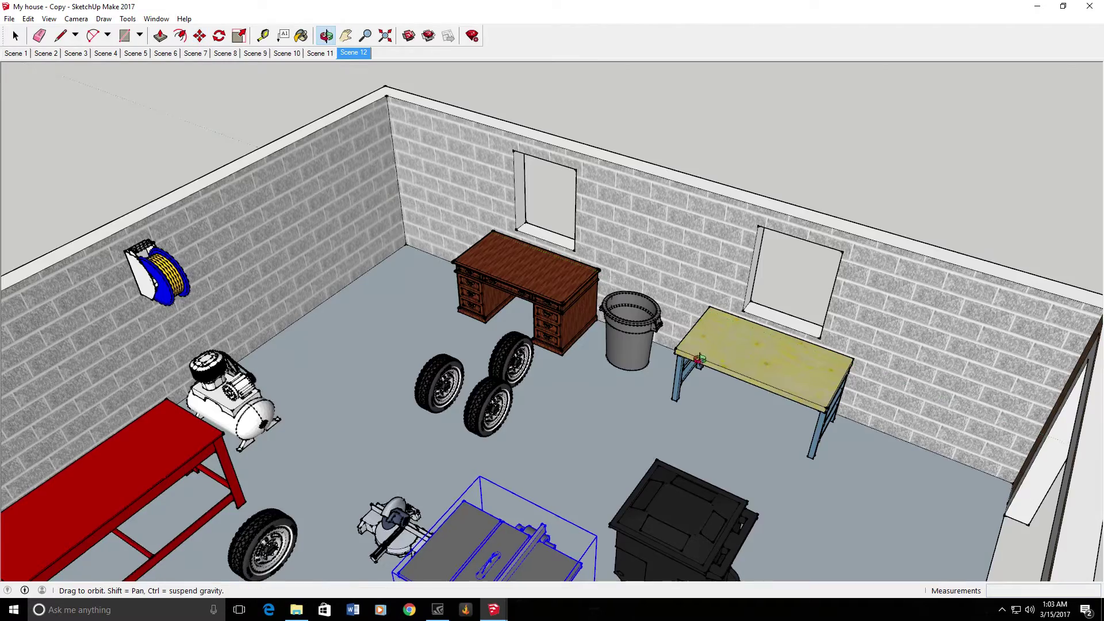
pyautogui.moveTo(732, 355); pyautogui.dragTo(384, 467)
pyautogui.press('m')
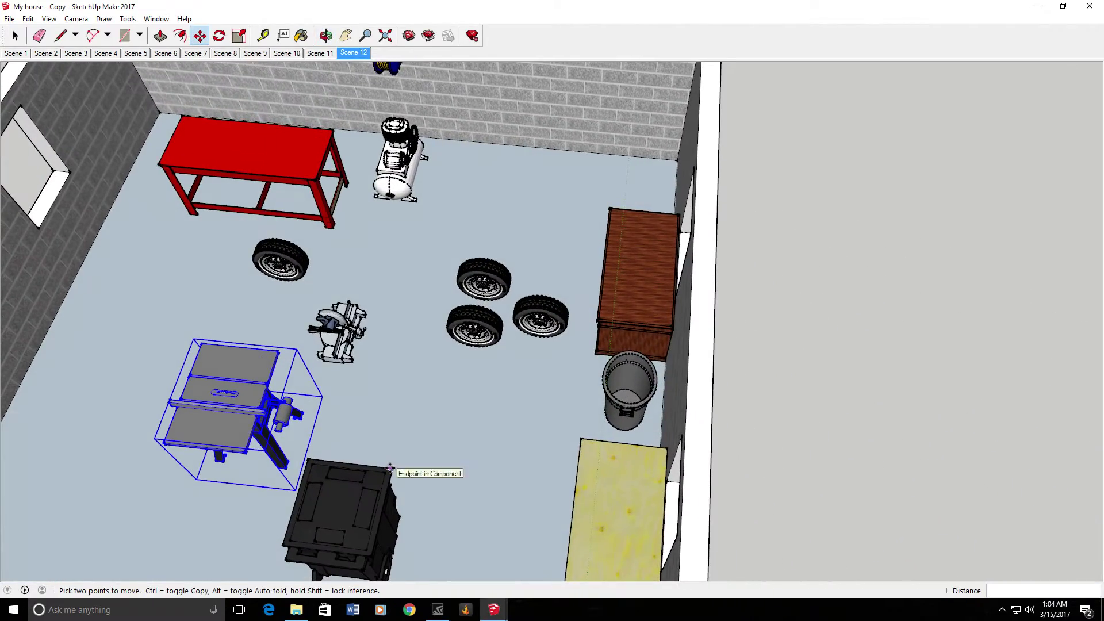
pyautogui.press('o')
pyautogui.moveTo(352, 401); pyautogui.dragTo(554, 373)
pyautogui.press('m')
pyautogui.scroll(-5, 554, 373)
pyautogui.moveTo(554, 373); pyautogui.dragTo(525, 500, button='middle')
pyautogui.press('o')
pyautogui.moveTo(564, 451); pyautogui.dragTo(618, 412)
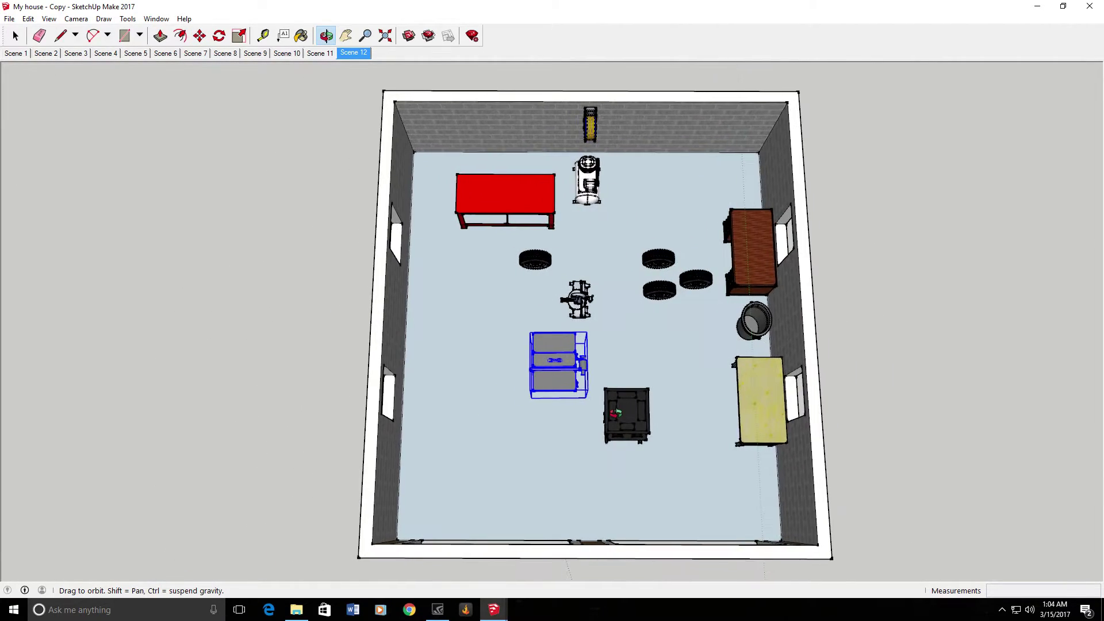
# Bring the 'My house after full experimental' model window to the front
pyautogui.press('m')
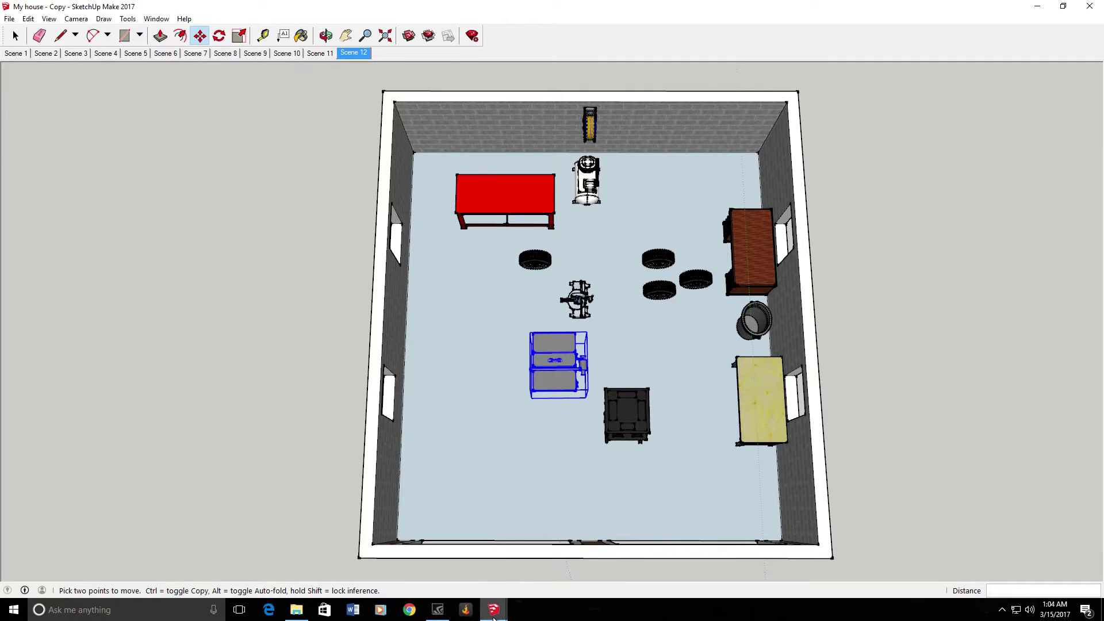
pyautogui.moveTo(501, 610)
pyautogui.click(457, 578)
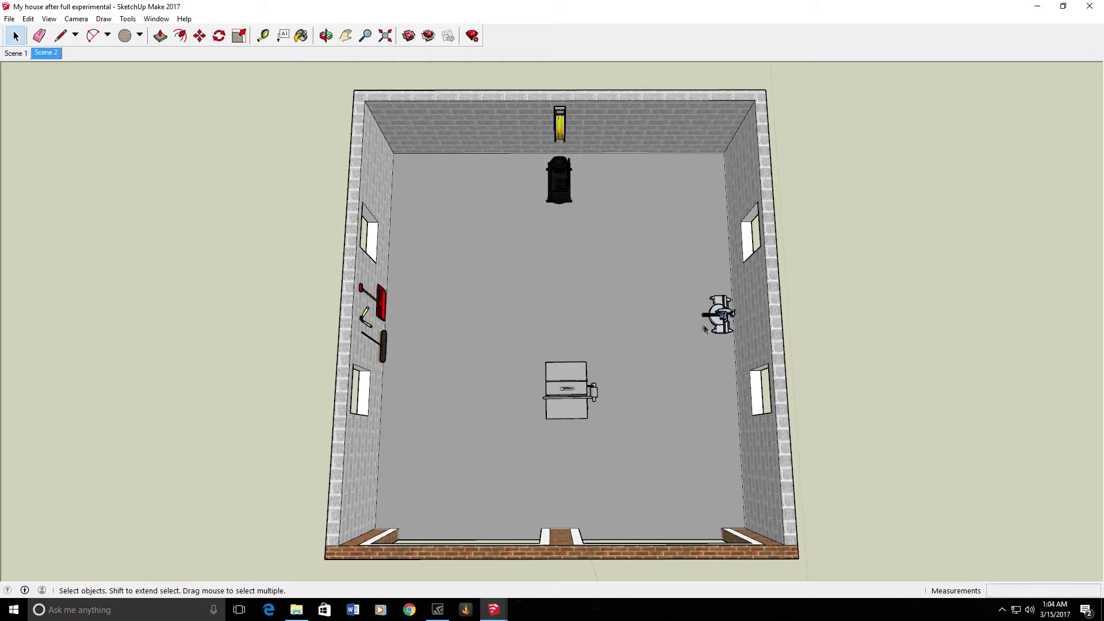
# Orbit and zoom from overhead to a low perspective of the room's back wall
pyautogui.moveTo(636, 311); pyautogui.dragTo(627, 201, button='middle')
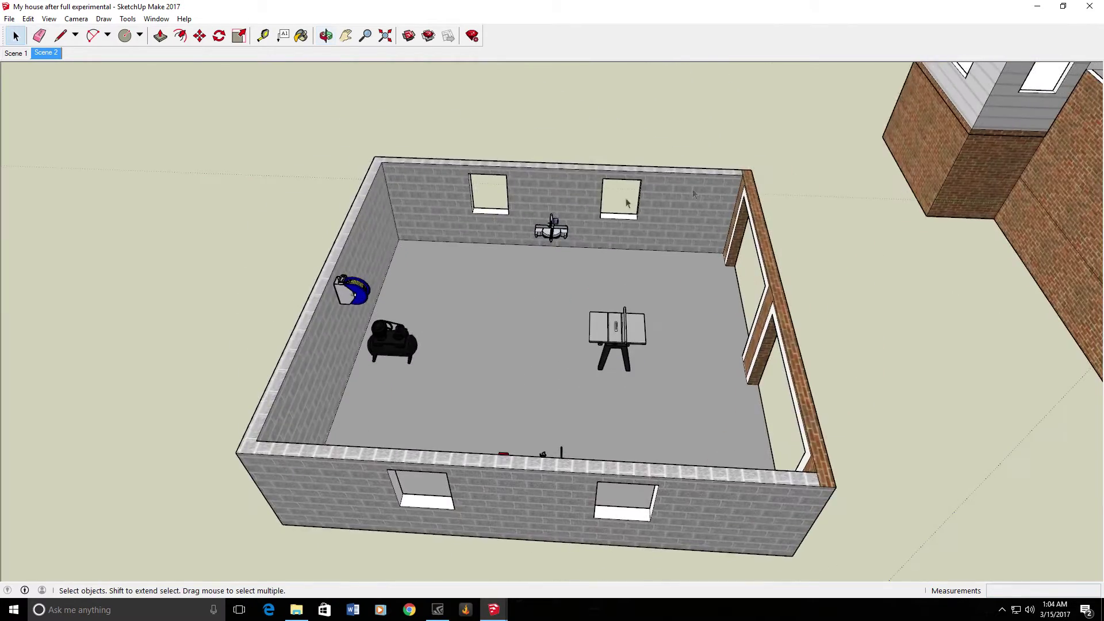
pyautogui.scroll(5, 494, 202)
pyautogui.moveTo(477, 199); pyautogui.dragTo(808, 180, button='middle')
pyautogui.scroll(5, 828, 216)
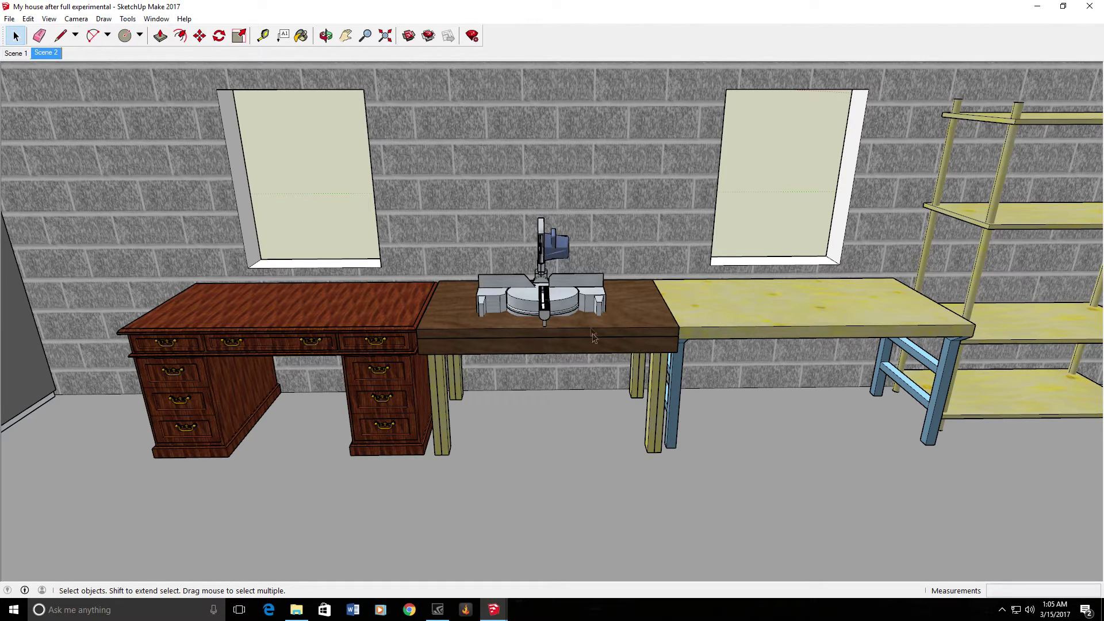
pyautogui.moveTo(599, 305); pyautogui.dragTo(567, 336, button='middle')
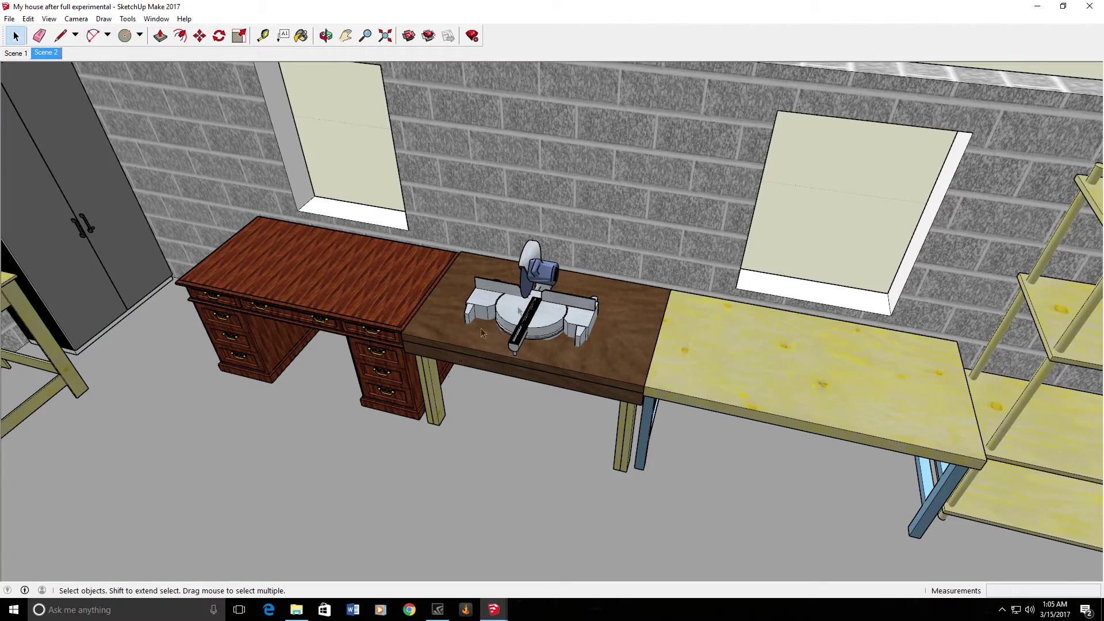
pyautogui.moveTo(544, 300); pyautogui.dragTo(549, 242, button='middle')
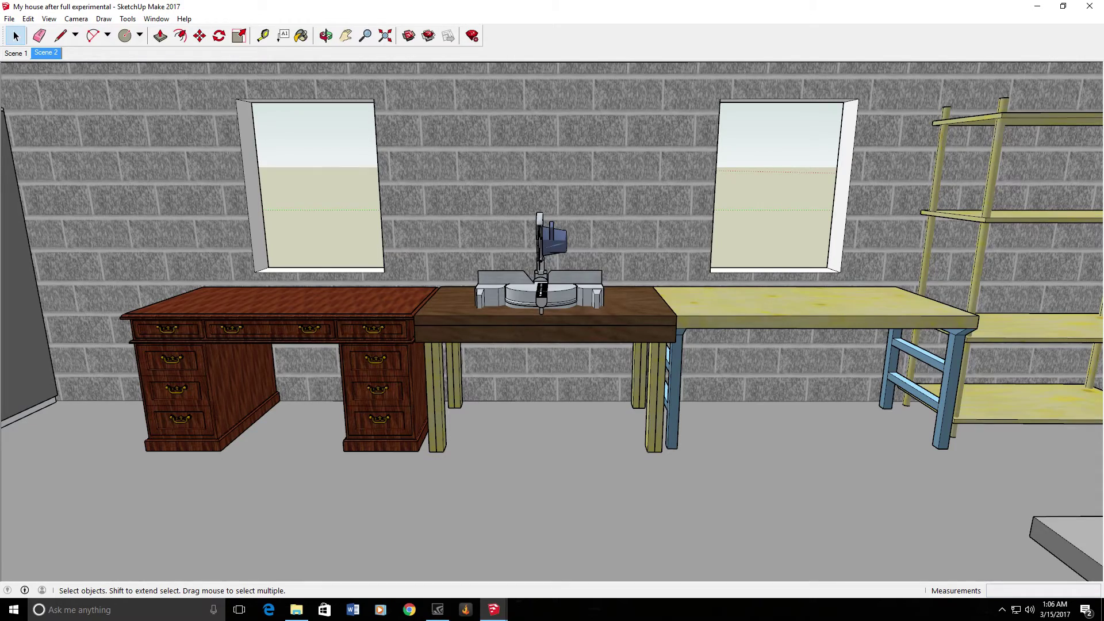
# Orbit and pan away from the table saw close-up to a top-down view of the whole room
pyautogui.moveTo(667, 222); pyautogui.dragTo(259, 439, button='middle')
pyautogui.moveTo(287, 385); pyautogui.dragTo(636, 222, button='middle')
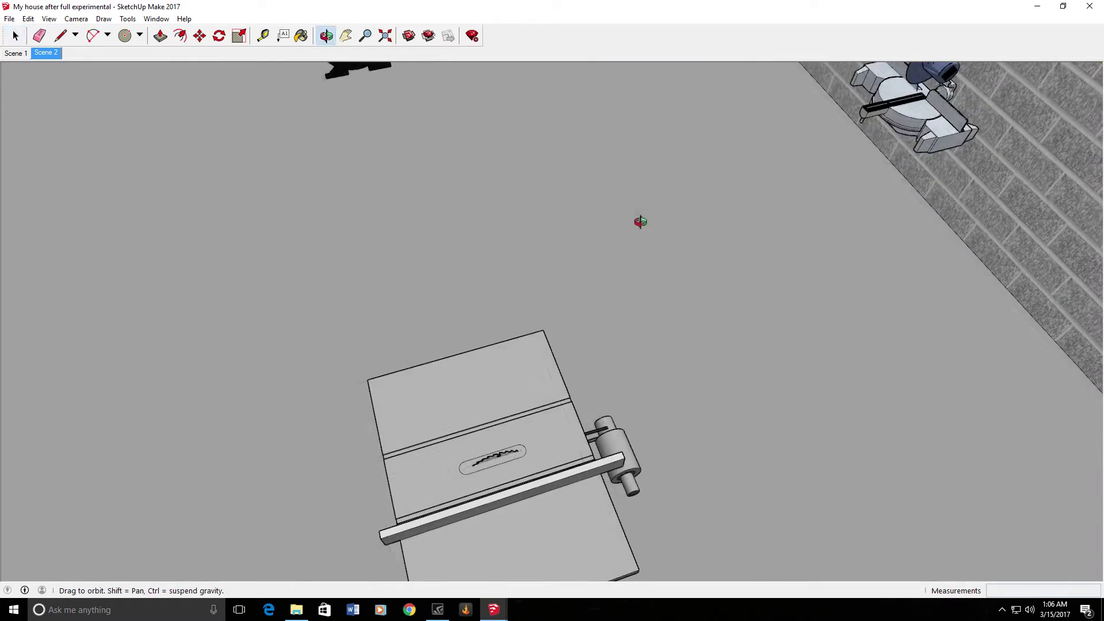
pyautogui.scroll(-5, 611, 313)
pyautogui.moveTo(611, 401); pyautogui.dragTo(530, 367, button='middle')
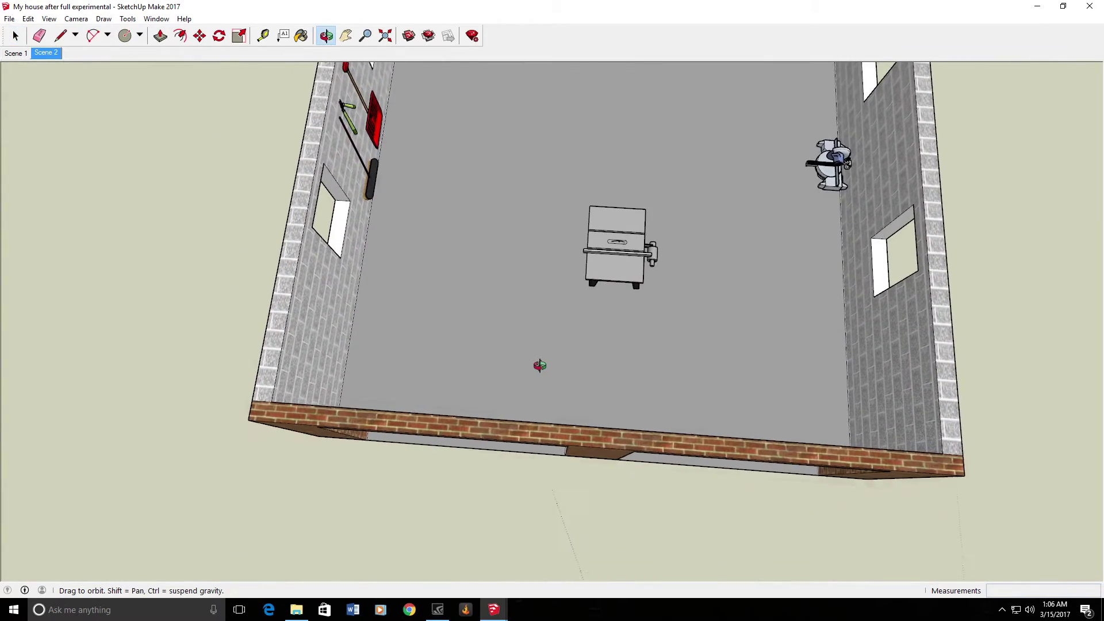
pyautogui.keyDown('shift'); pyautogui.moveTo(582, 310); pyautogui.dragTo(572, 424, button='middle'); pyautogui.keyUp('shift')
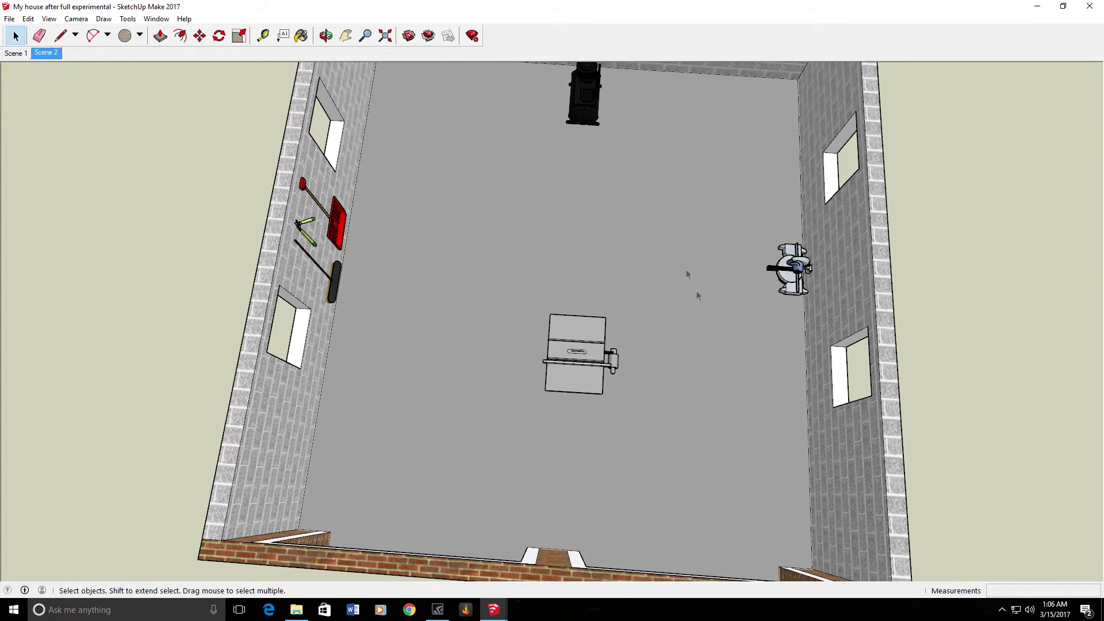
pyautogui.moveTo(614, 195); pyautogui.dragTo(619, 266, button='middle')
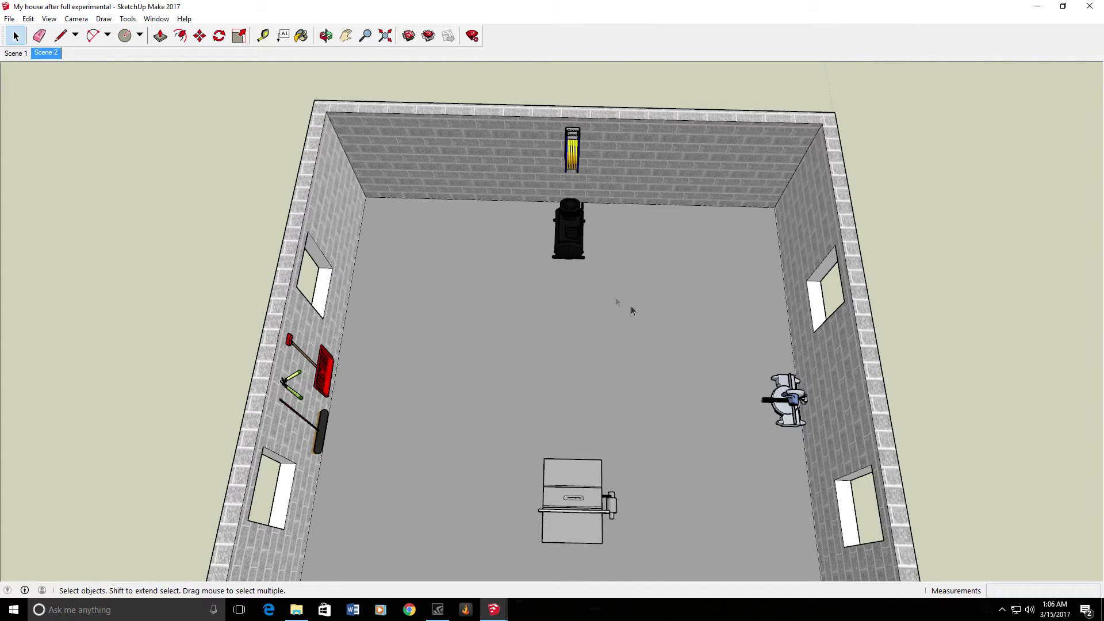
pyautogui.keyDown('shift'); pyautogui.moveTo(582, 262); pyautogui.dragTo(612, 207, button='middle'); pyautogui.keyUp('shift')
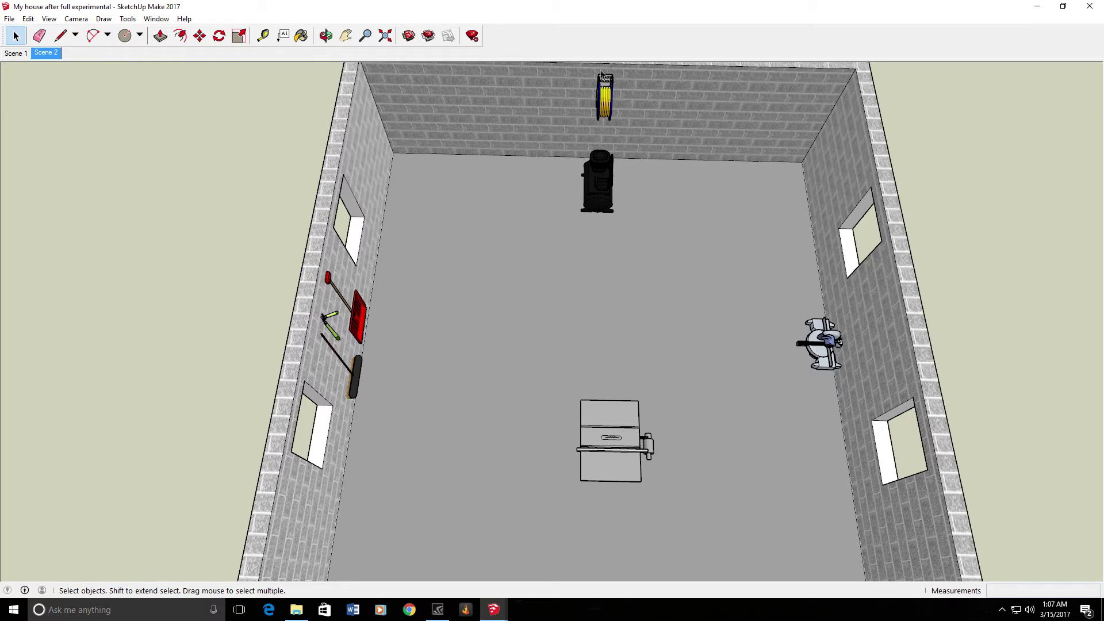
pyautogui.moveTo(608, 98); pyautogui.dragTo(636, 279, button='middle')
pyautogui.scroll(-3, 609, 328)
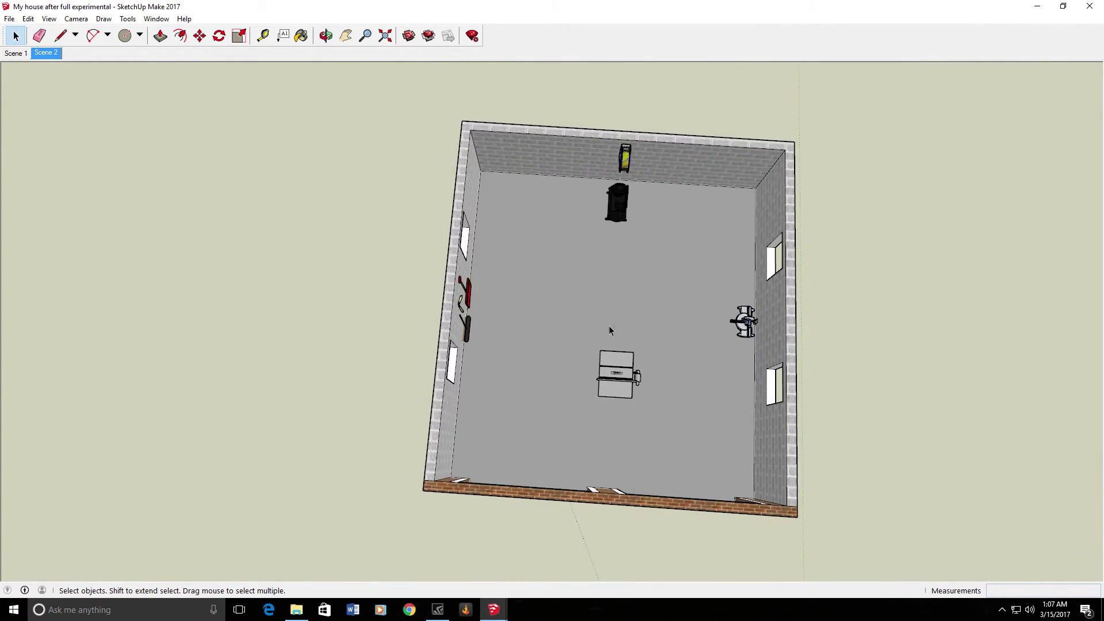
pyautogui.moveTo(609, 328); pyautogui.dragTo(550, 271, button='middle')
pyautogui.moveTo(676, 321); pyautogui.dragTo(547, 257, button='middle')
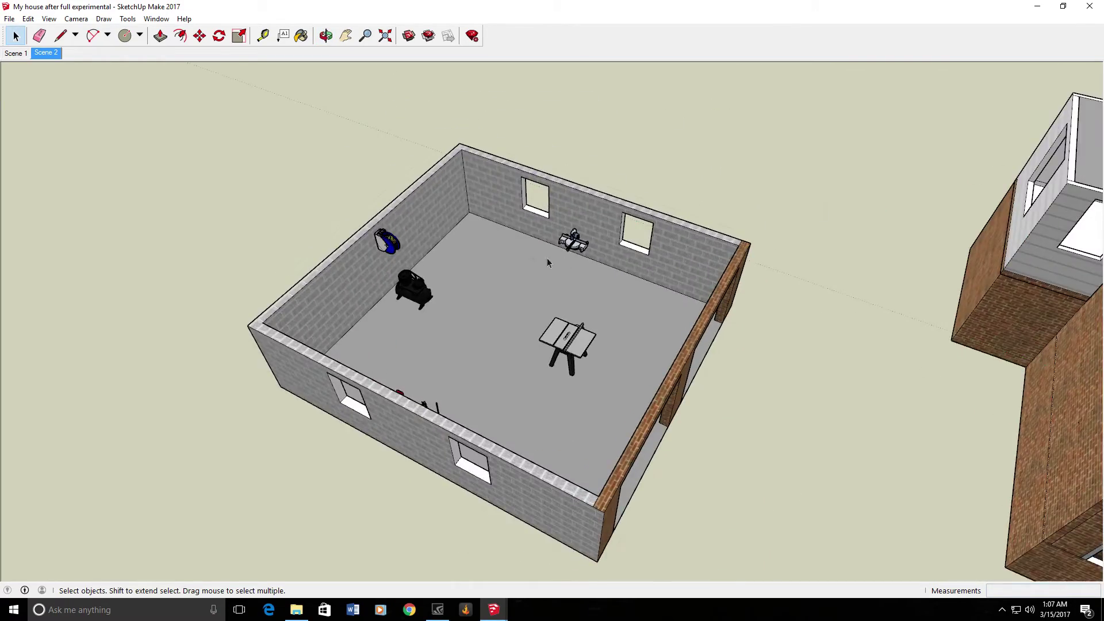
pyautogui.scroll(5, 547, 258)
pyautogui.moveTo(568, 204); pyautogui.dragTo(699, 166, button='middle')
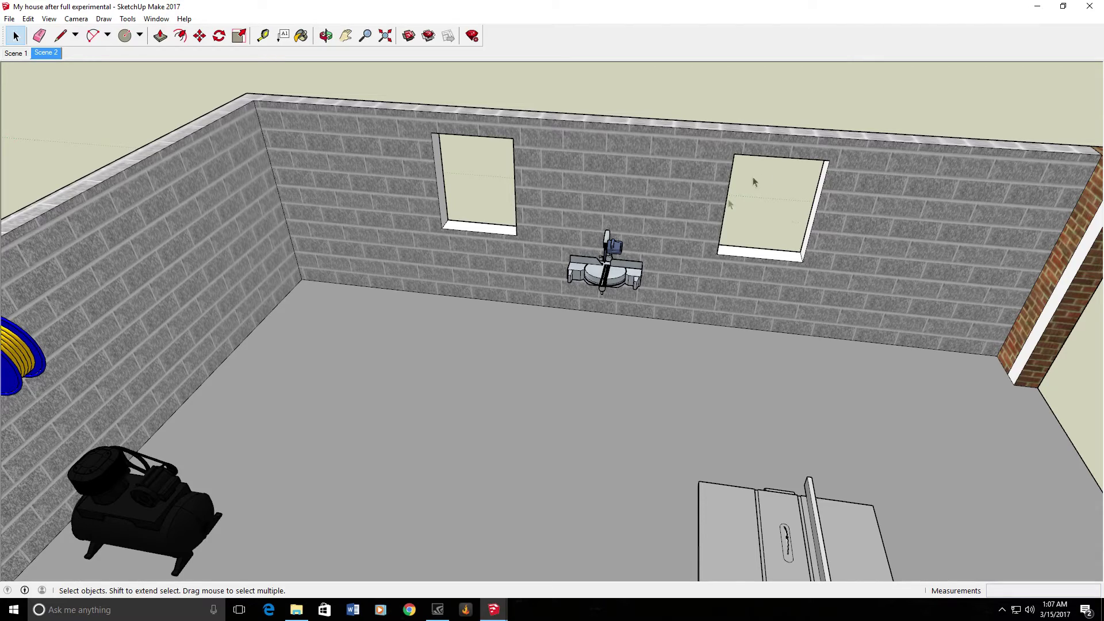
pyautogui.moveTo(537, 228); pyautogui.dragTo(555, 393, button='middle')
pyautogui.scroll(-5, 516, 408)
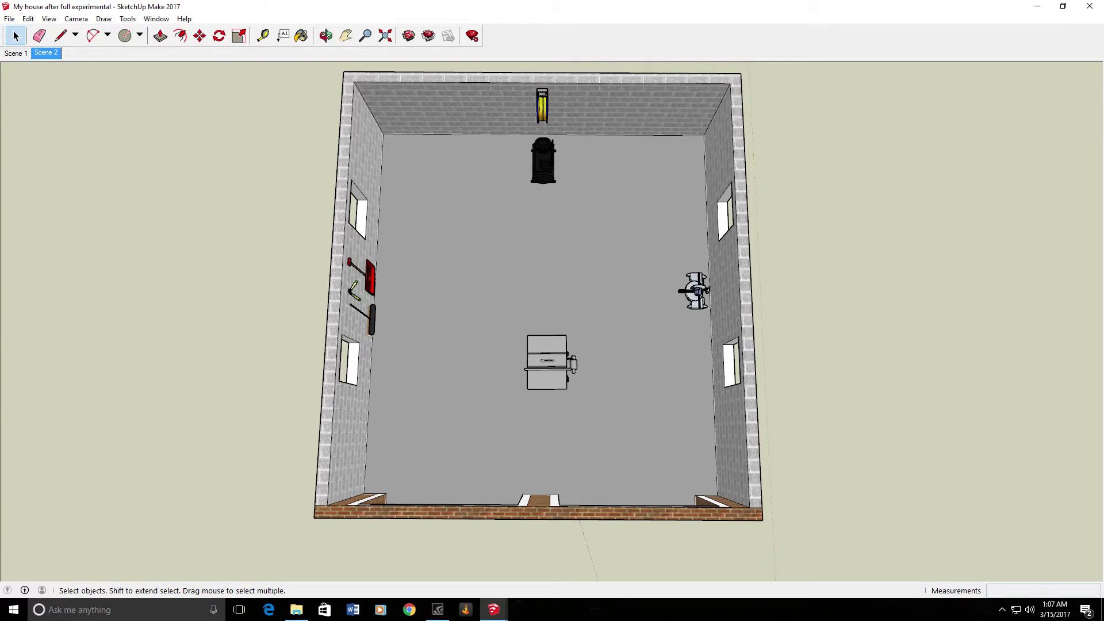
pyautogui.moveTo(589, 215)
pyautogui.mouseDown(button='middle')
pyautogui.moveTo(389, 167)
pyautogui.moveTo(244, 98)
pyautogui.moveTo(552, 297)
pyautogui.moveTo(604, 221)
pyautogui.mouseUp(button='middle')
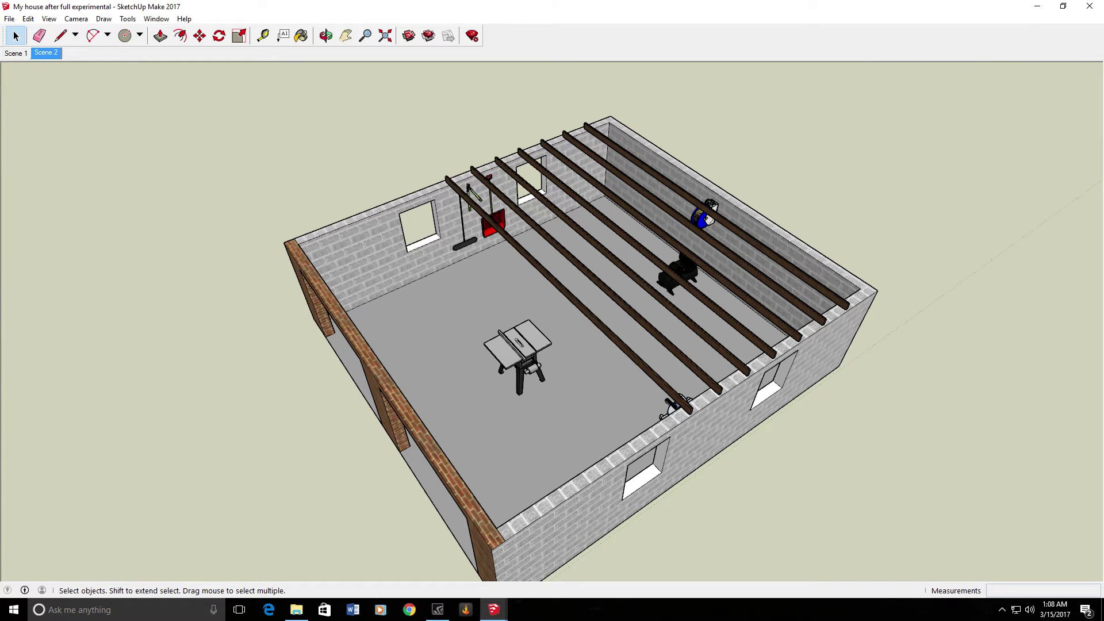
# Orbit toward overhead, then switch to the standard Top view of the joists
pyautogui.moveTo(415, 270); pyautogui.dragTo(493, 263, button='middle')
pyautogui.press('F2')
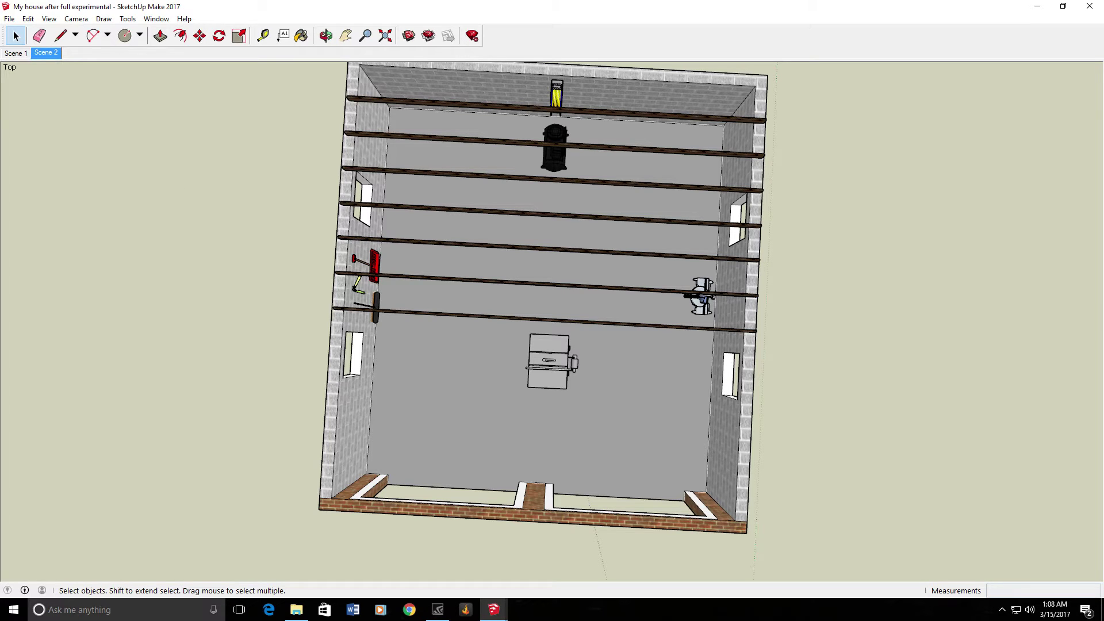
# Tilt the top view to check the yellow lights between the joists
pyautogui.moveTo(437, 276); pyautogui.dragTo(504, 296, button='middle')
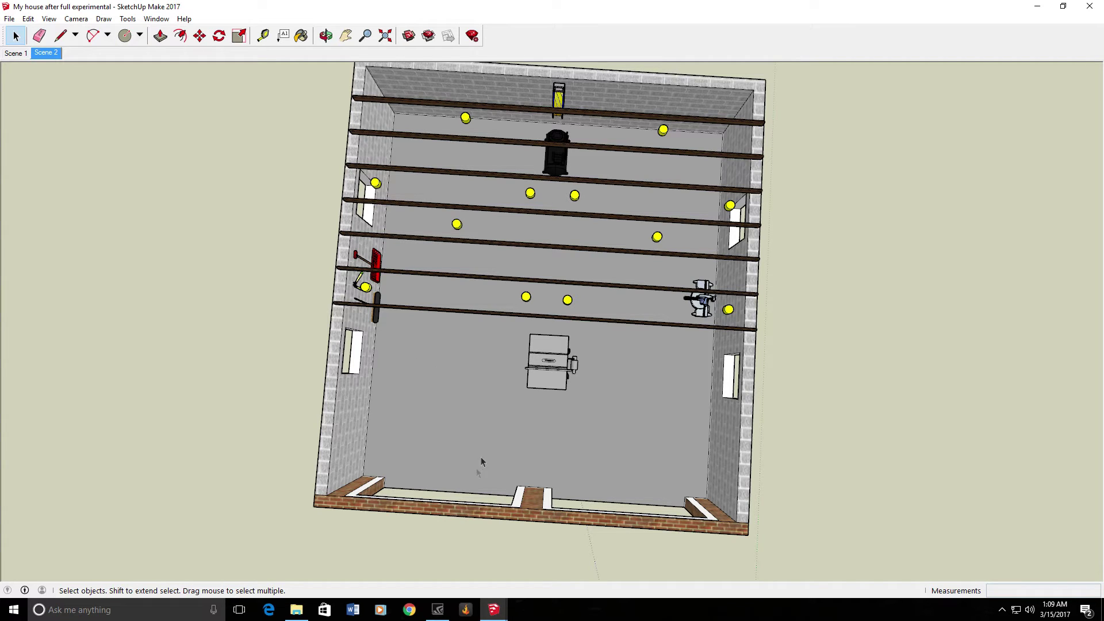
pyautogui.moveTo(690, 427); pyautogui.dragTo(598, 313, button='middle')
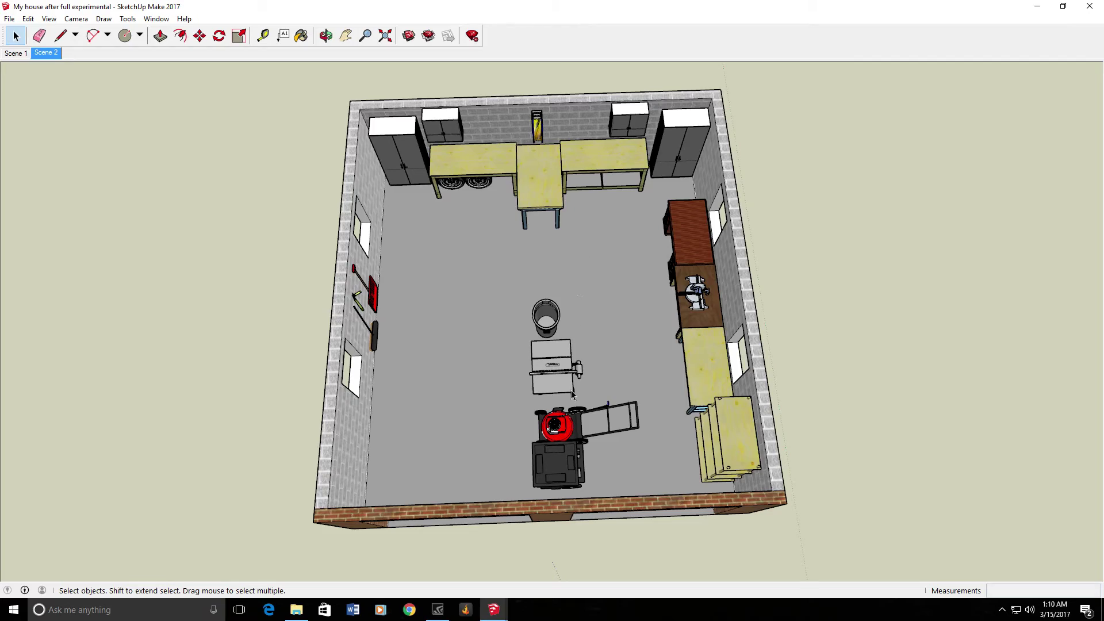
# Orbit and zoom from the top-down overview to a low view across the workbenches
pyautogui.moveTo(537, 486); pyautogui.dragTo(868, 339, button='middle')
pyautogui.scroll(3, 679, 340)
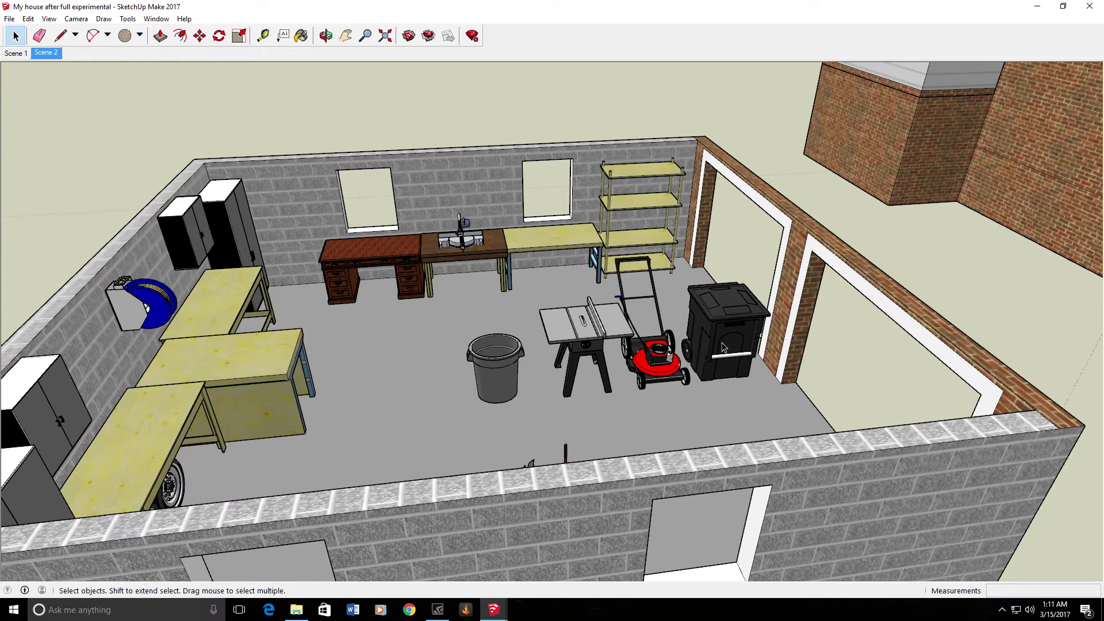
pyautogui.scroll(-2, 723, 347)
pyautogui.moveTo(724, 346); pyautogui.dragTo(281, 255, button='middle')
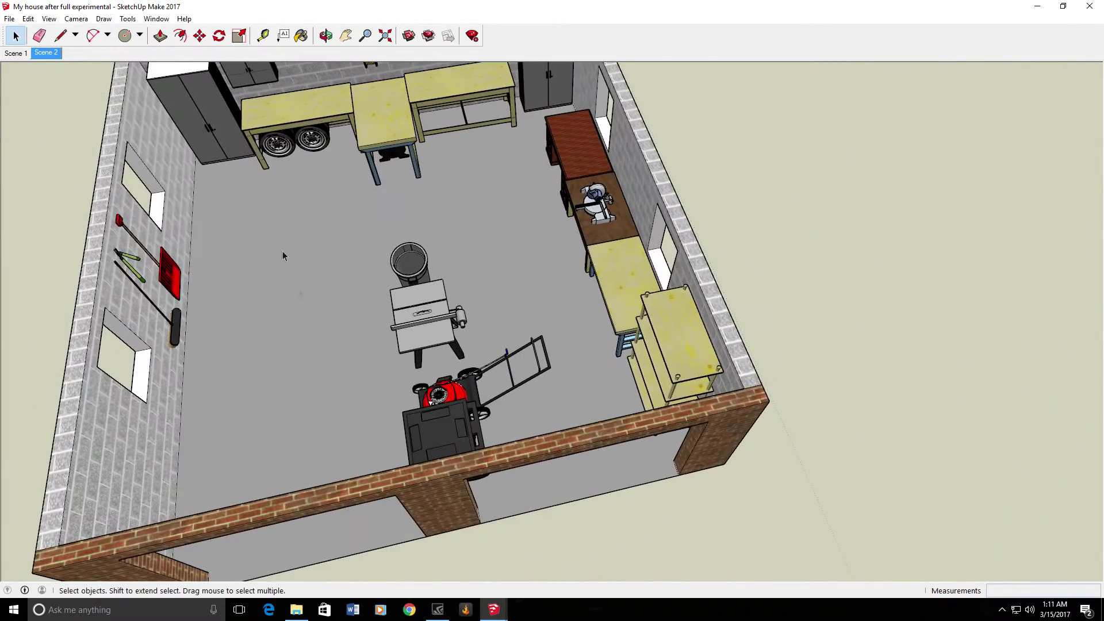
pyautogui.scroll(-3, 391, 204)
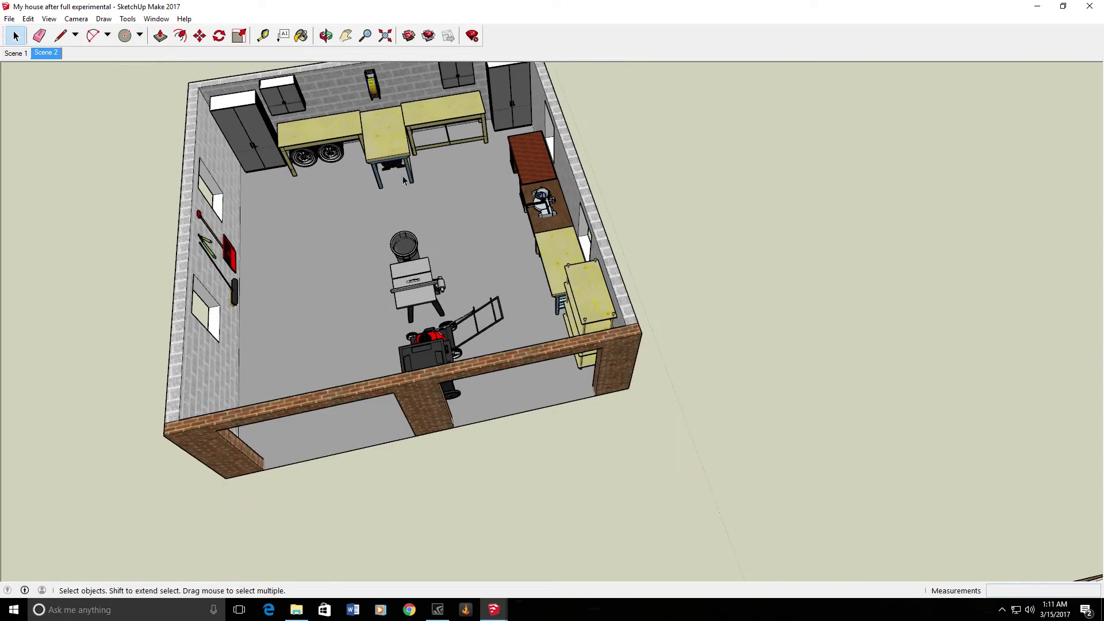
pyautogui.moveTo(379, 158); pyautogui.dragTo(325, 91, button='middle')
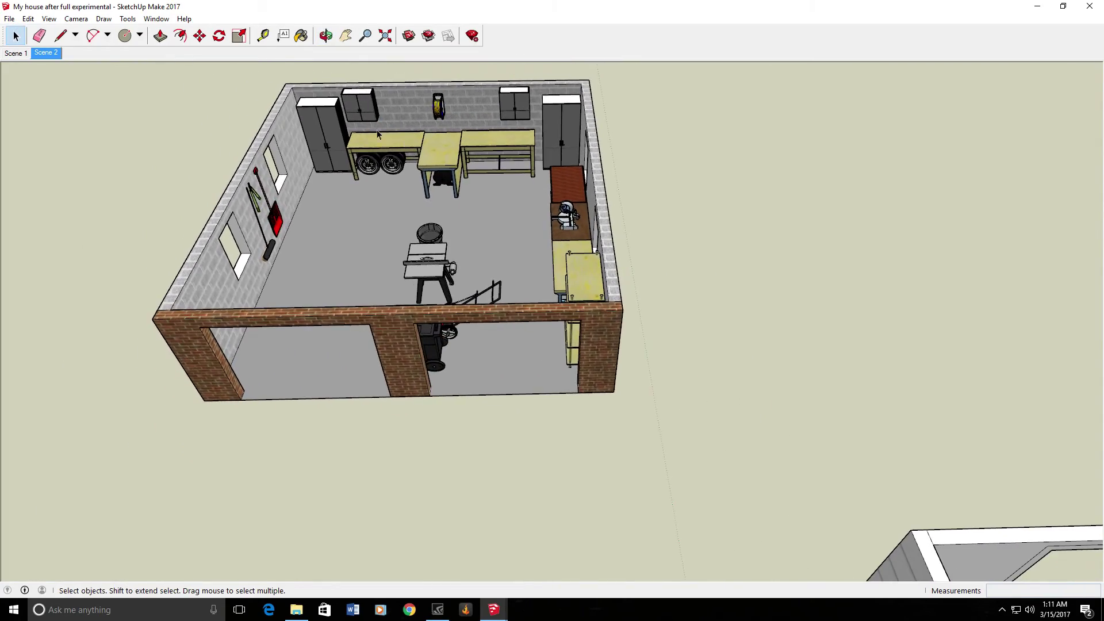
pyautogui.scroll(5, 410, 128)
pyautogui.moveTo(436, 166); pyautogui.dragTo(499, 290, button='middle')
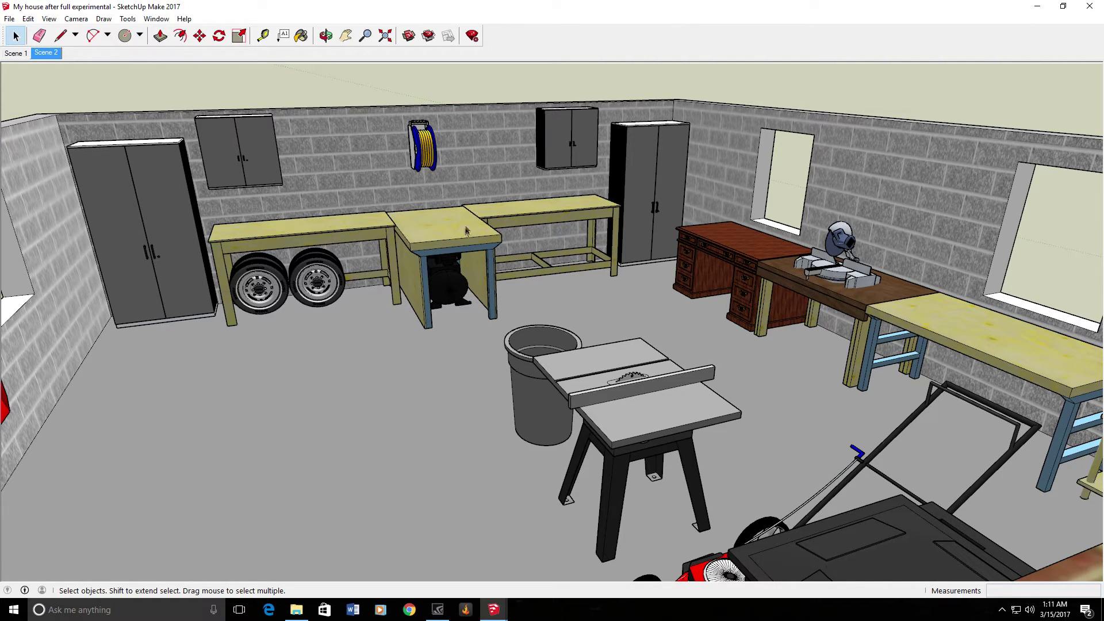
# Zoom and orbit in close over the L-shaped workbench arrangement
pyautogui.moveTo(425, 328); pyautogui.dragTo(247, 446, button='middle')
pyautogui.scroll(3, 392, 310)
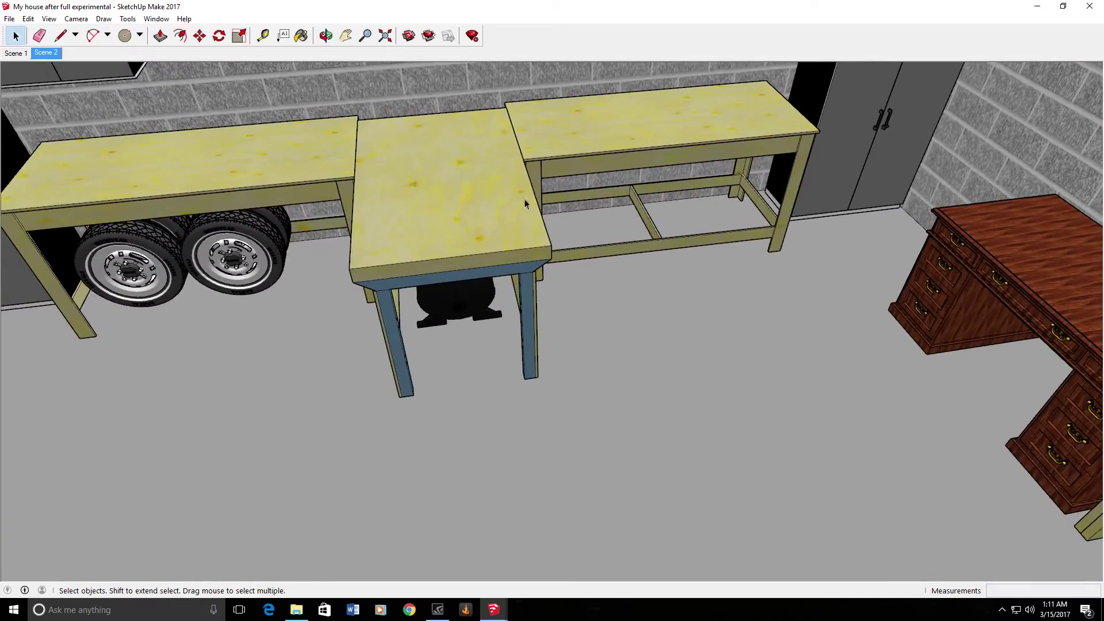
pyautogui.moveTo(524, 199)
pyautogui.mouseDown(button='middle')
pyautogui.moveTo(400, 289)
pyautogui.moveTo(411, 197)
pyautogui.mouseUp(button='middle')
pyautogui.scroll(-3, 399, 290)
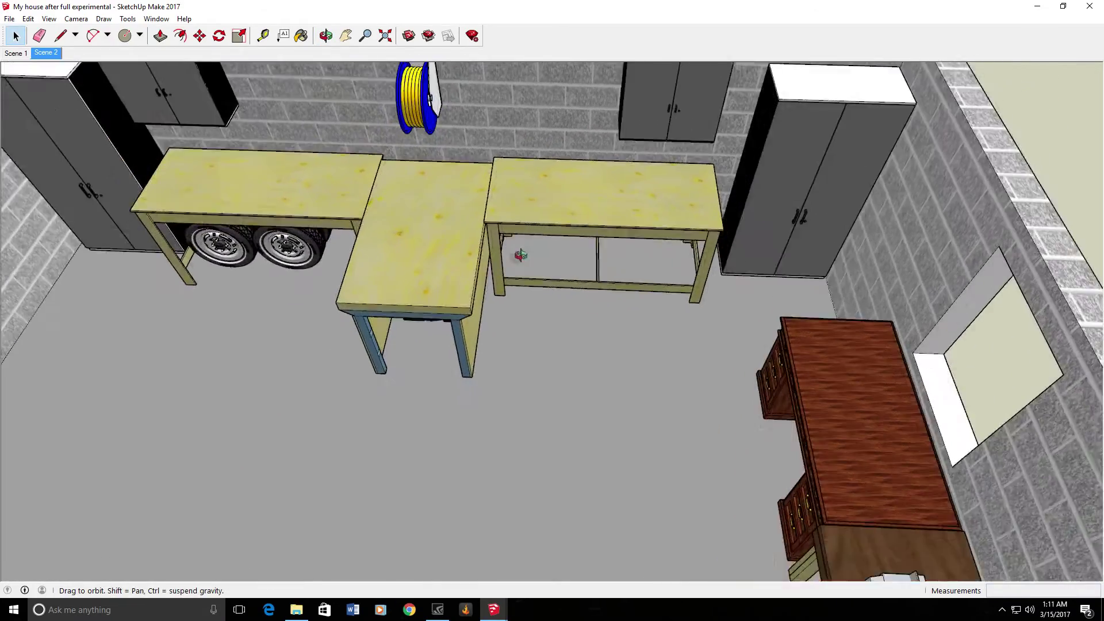
pyautogui.scroll(2, 411, 197)
pyautogui.scroll(-5, 394, 319)
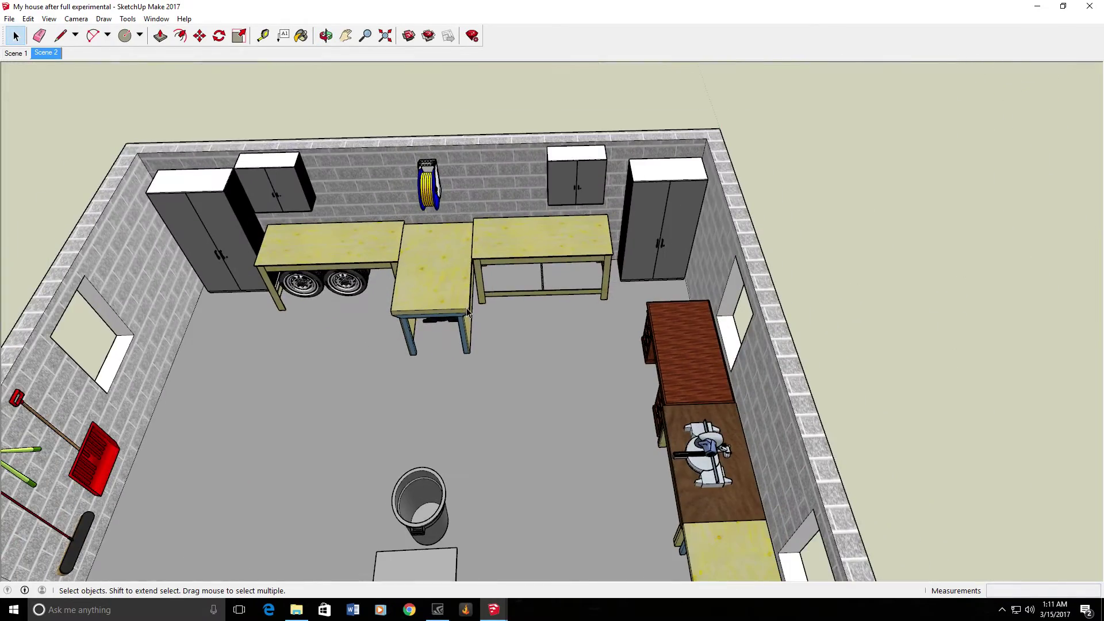
pyautogui.scroll(-2, 452, 307)
# Zoom out and orbit to a high view facing the whole garage from the front
pyautogui.moveTo(444, 291); pyautogui.dragTo(502, 236, button='middle')
pyautogui.scroll(-2, 502, 236)
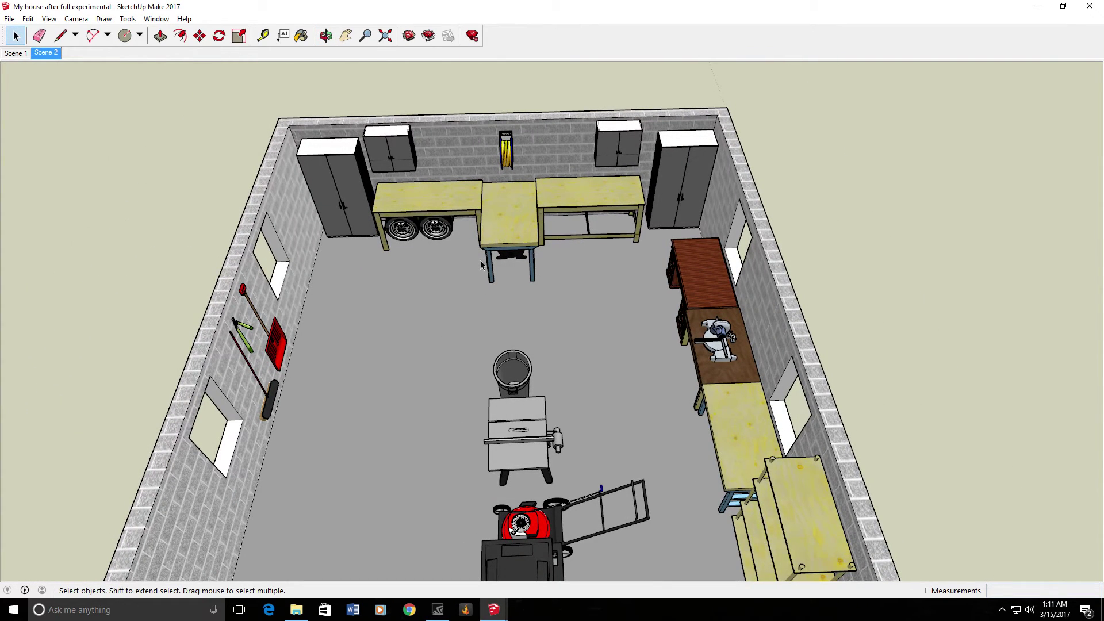
pyautogui.moveTo(481, 264); pyautogui.dragTo(660, 200, button='middle')
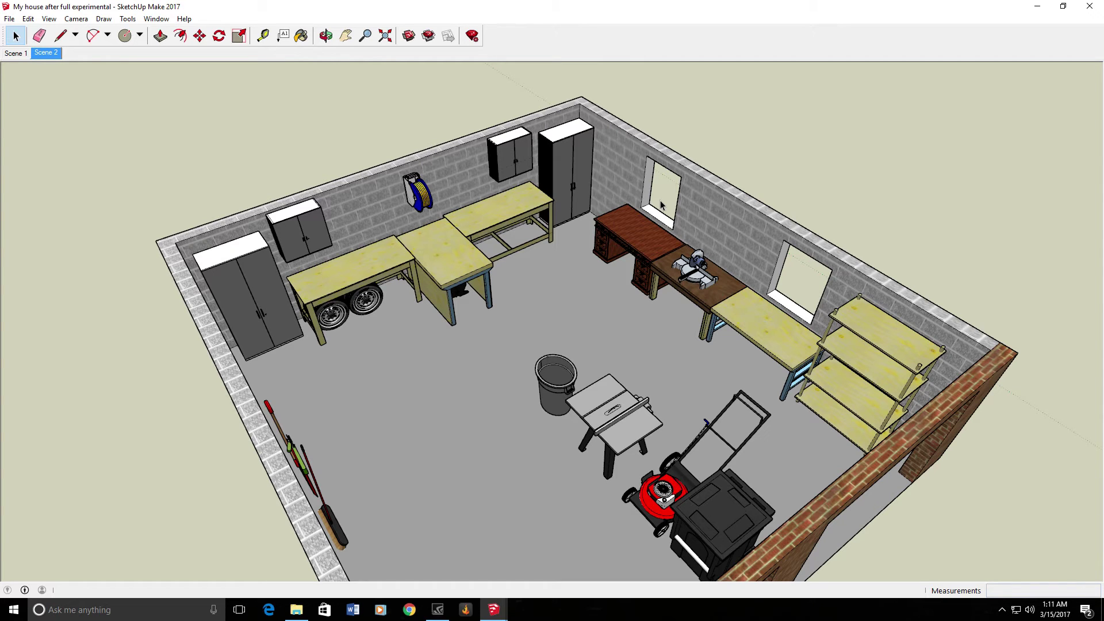
pyautogui.moveTo(532, 254); pyautogui.dragTo(384, 221, button='middle')
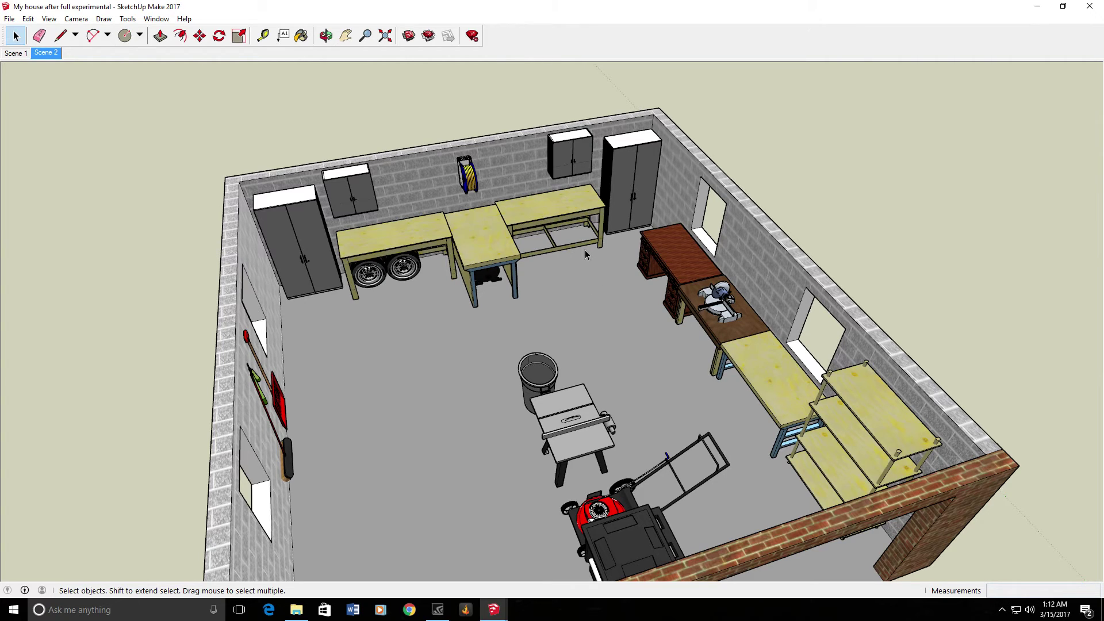
pyautogui.moveTo(650, 297); pyautogui.dragTo(537, 309, button='middle')
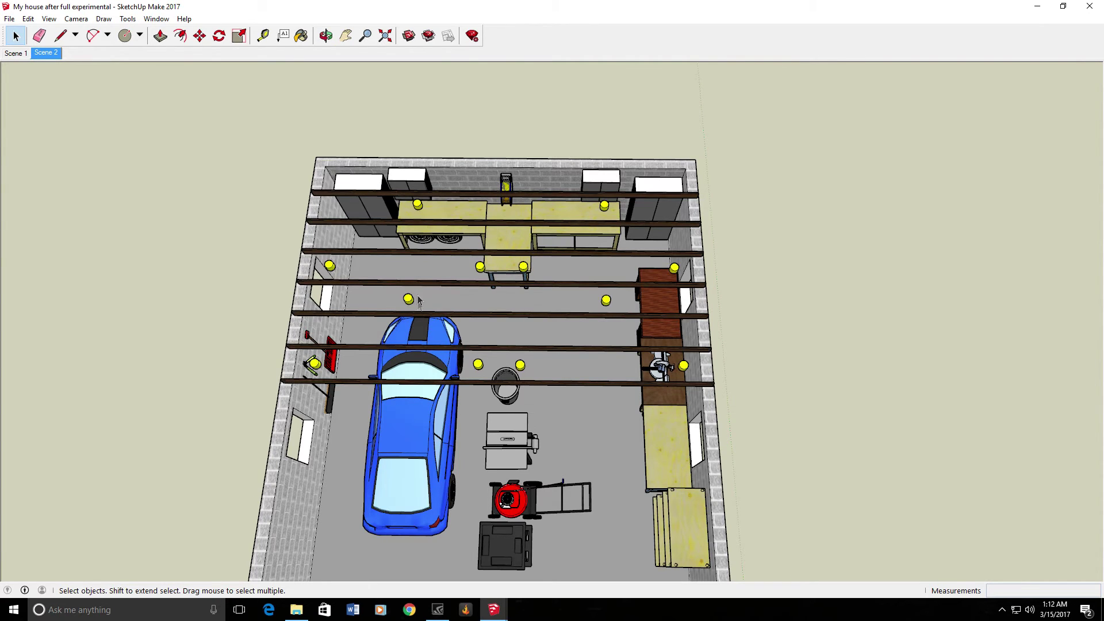
# Orbit over the joists and lights to an oblique view of the garage and car
pyautogui.moveTo(420, 302); pyautogui.dragTo(411, 356, button='middle')
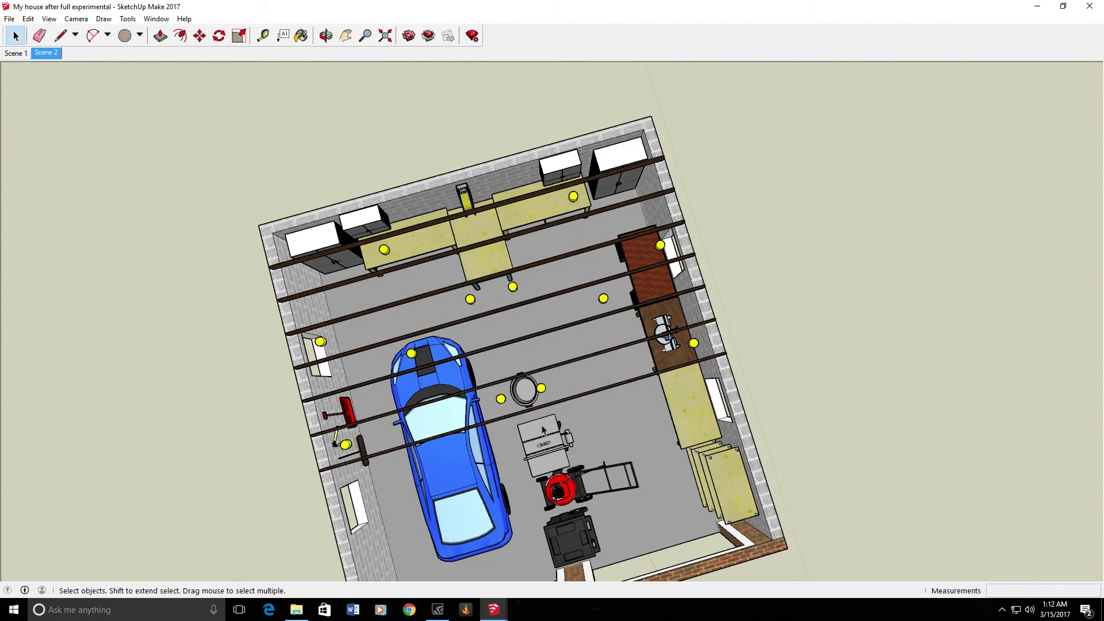
pyautogui.moveTo(543, 430); pyautogui.dragTo(404, 290, button='middle')
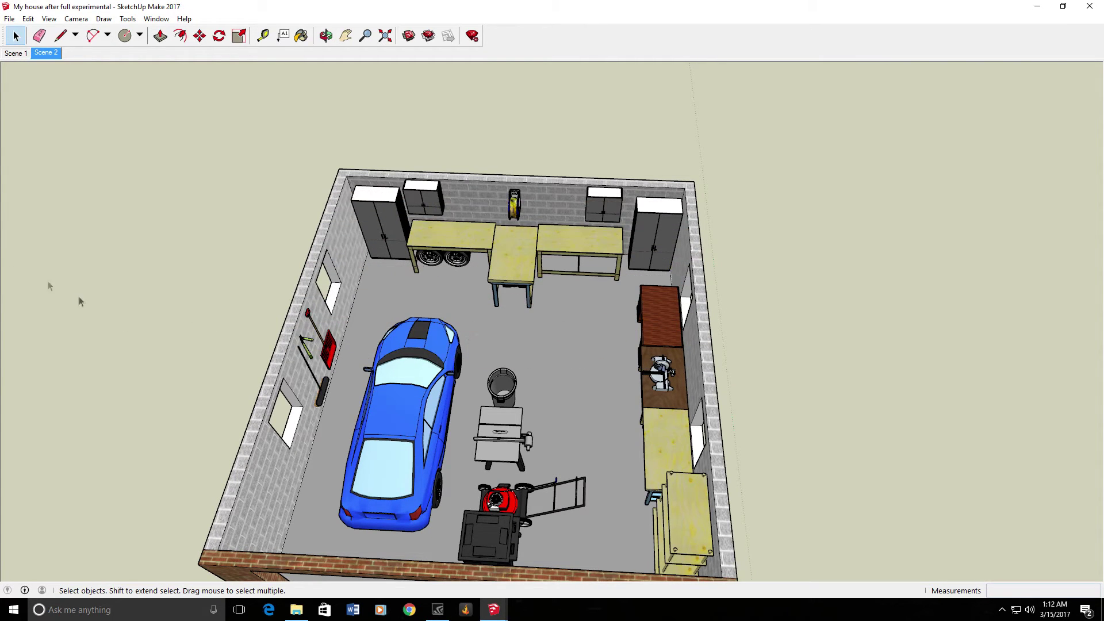
pyautogui.moveTo(450, 406); pyautogui.dragTo(300, 399, button='middle')
# Orbit around the garage past the left wall to a front-facing view of the parked car
pyautogui.moveTo(506, 271); pyautogui.dragTo(559, 269, button='middle')
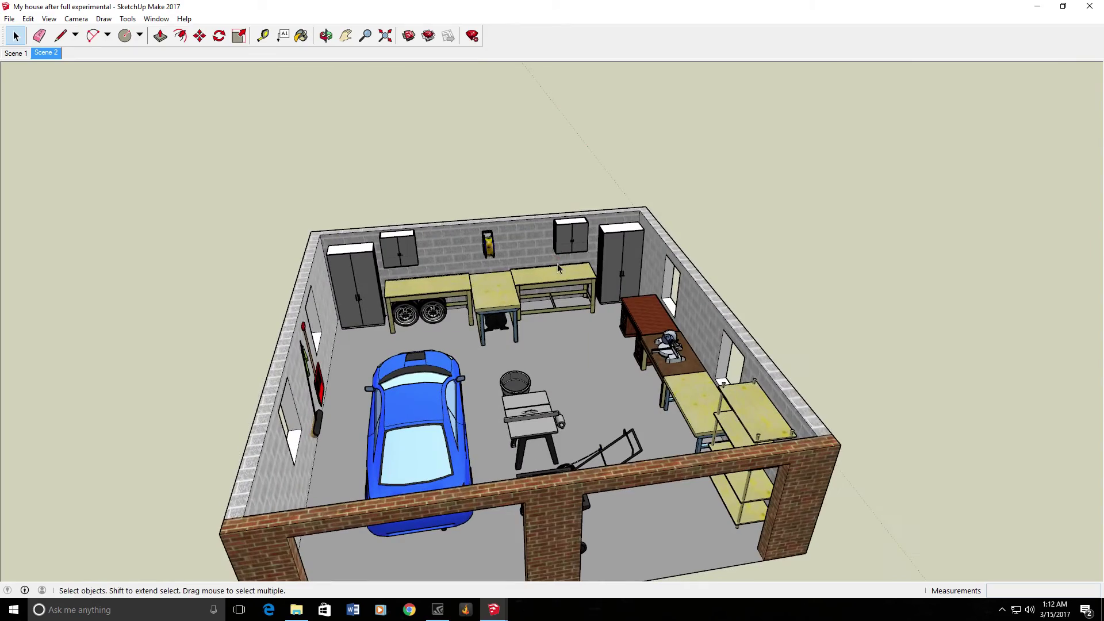
pyautogui.press('o')
pyautogui.moveTo(617, 340); pyautogui.dragTo(737, 351)
pyautogui.press('space')
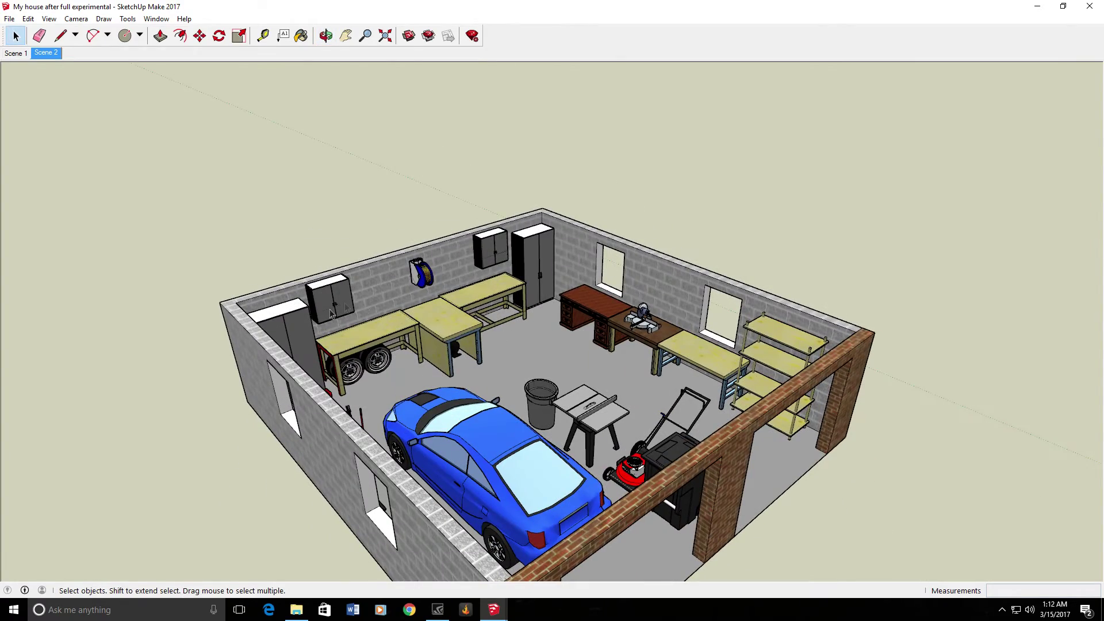
pyautogui.moveTo(650, 334); pyautogui.dragTo(719, 351, button='middle')
pyautogui.moveTo(428, 396); pyautogui.dragTo(417, 389, button='middle')
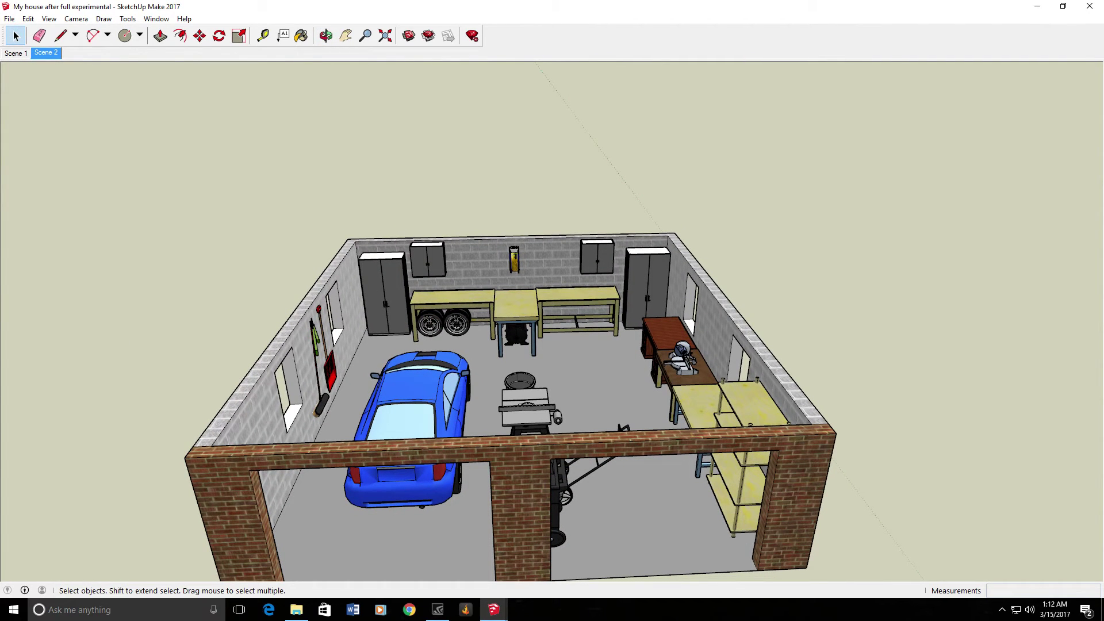
# Hide the cabinets, benches, desk and shelves to expose the wall conduits and outlets
pyautogui.moveTo(464, 415); pyautogui.dragTo(298, 414, button='middle')
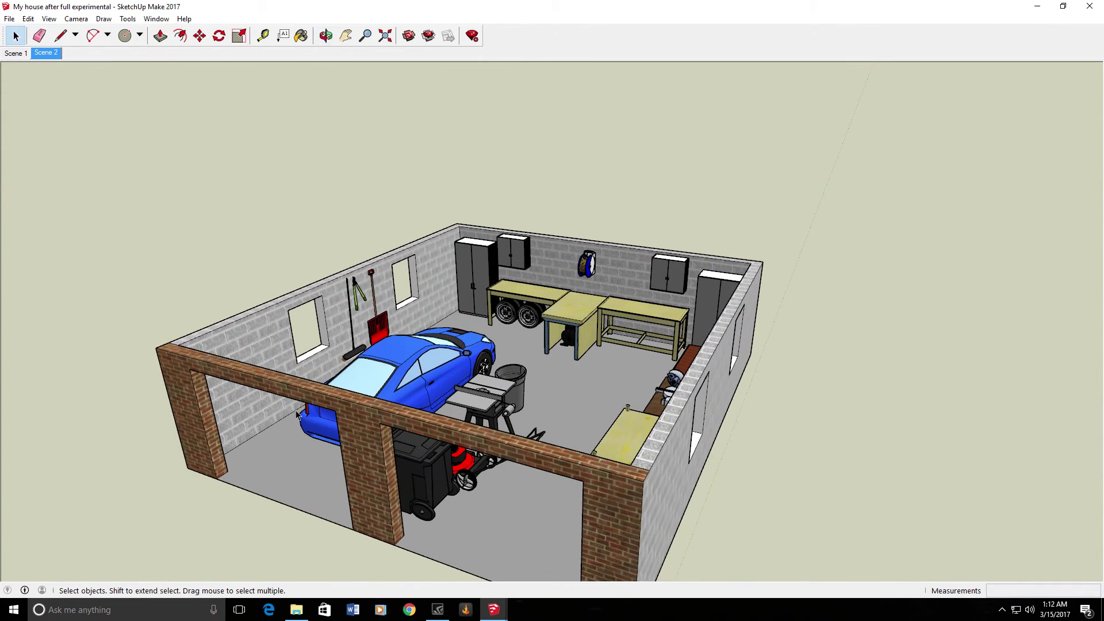
pyautogui.moveTo(513, 394); pyautogui.dragTo(778, 403, button='middle')
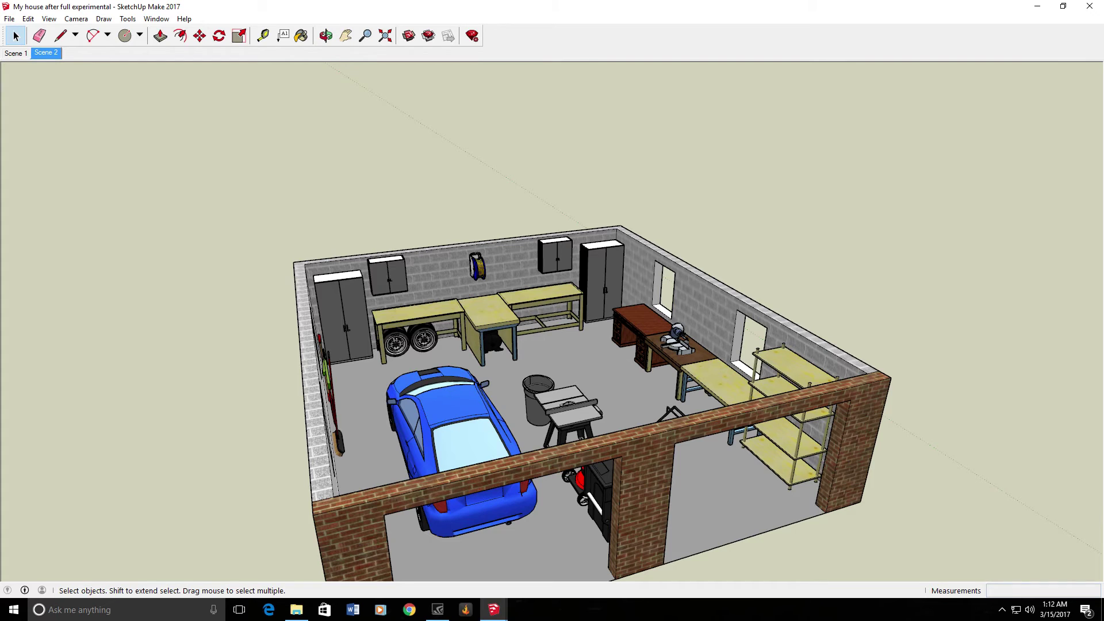
pyautogui.hotkey('ctrl', 'z')
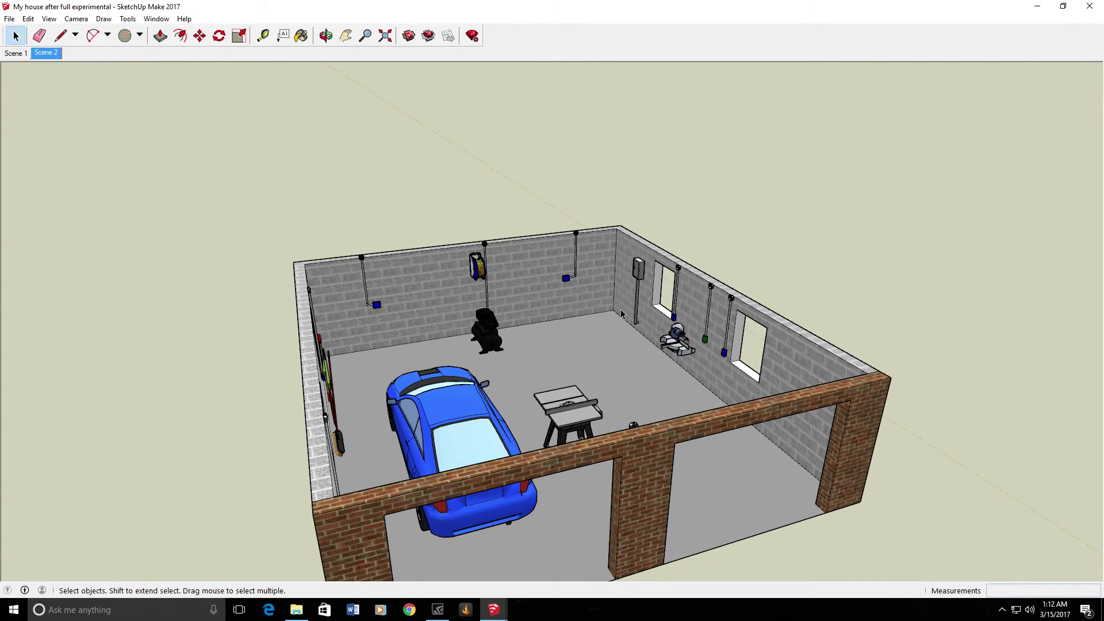
# Zoom in on the outlets by the miter saw, then pull back to show the car and table saw
pyautogui.moveTo(624, 315); pyautogui.dragTo(654, 296, button='middle')
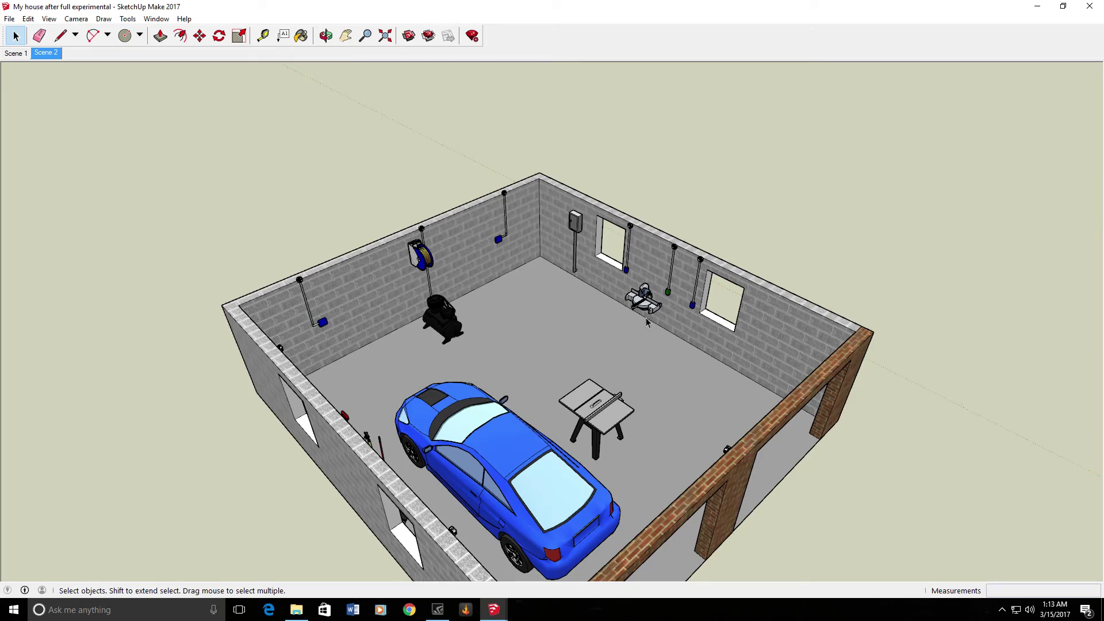
pyautogui.scroll(10, 668, 292)
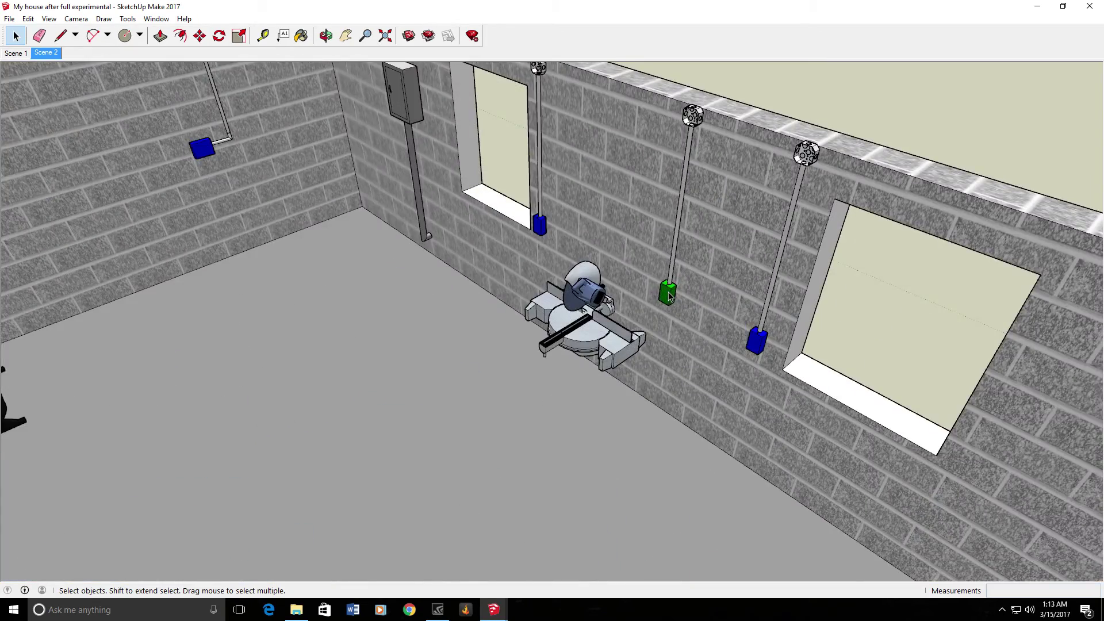
pyautogui.moveTo(668, 292)
pyautogui.mouseDown(button='middle')
pyautogui.moveTo(601, 259)
pyautogui.moveTo(664, 304)
pyautogui.mouseUp(button='middle')
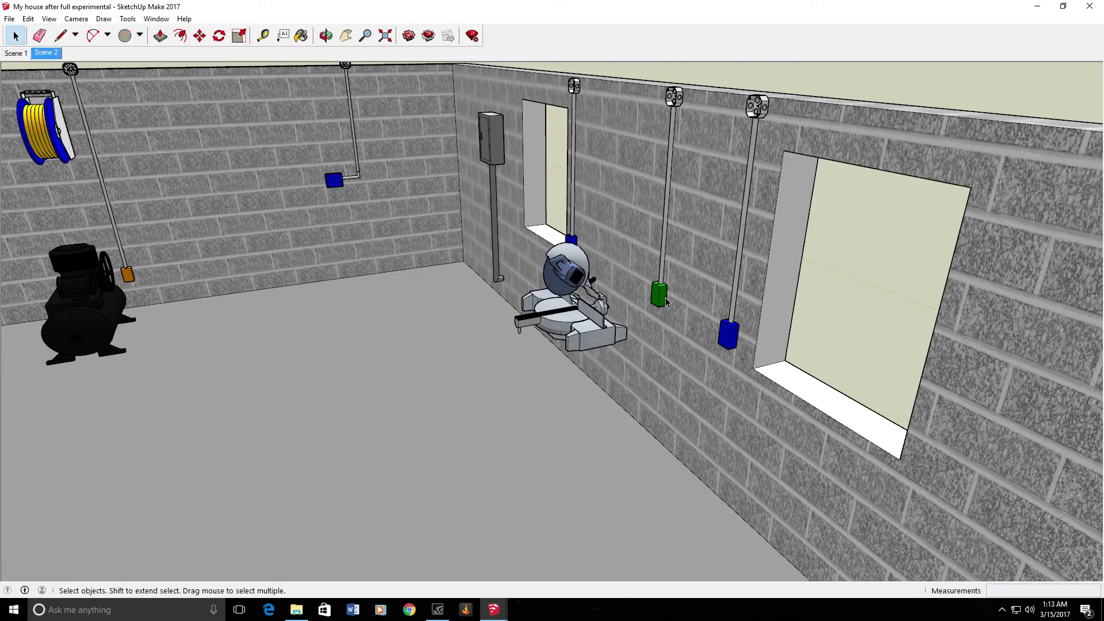
pyautogui.scroll(-5, 665, 298)
pyautogui.moveTo(642, 284); pyautogui.dragTo(627, 293, button='middle')
# Orbit past the miter-saw wall and hose-reel/compressor wall to a high overview toward the back corner
pyautogui.moveTo(630, 336); pyautogui.dragTo(723, 308, button='middle')
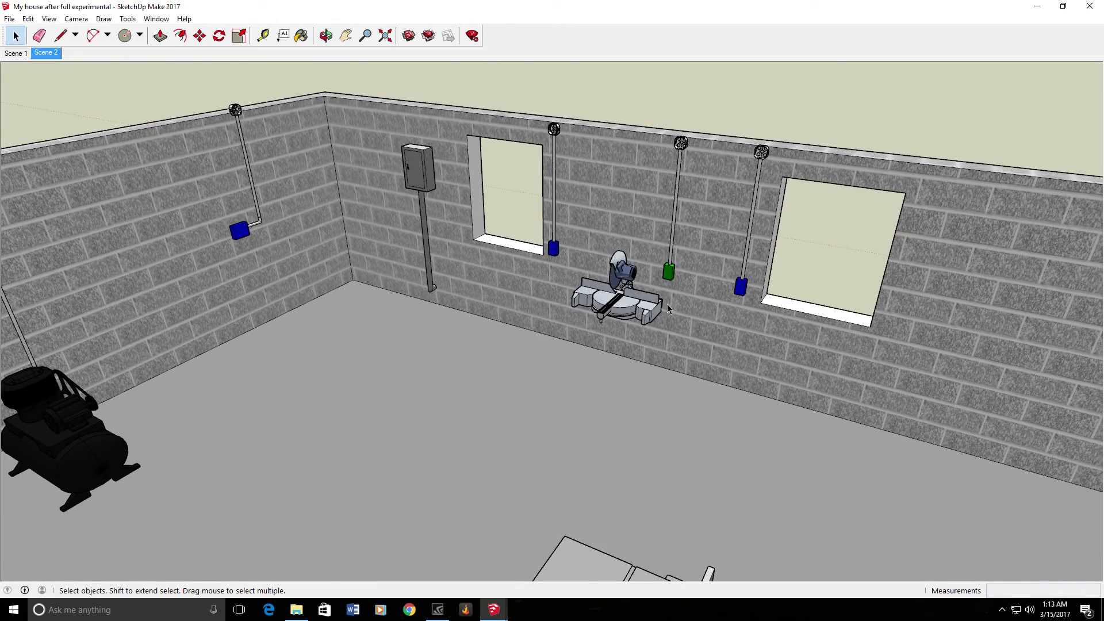
pyautogui.moveTo(695, 360); pyautogui.dragTo(241, 345, button='middle')
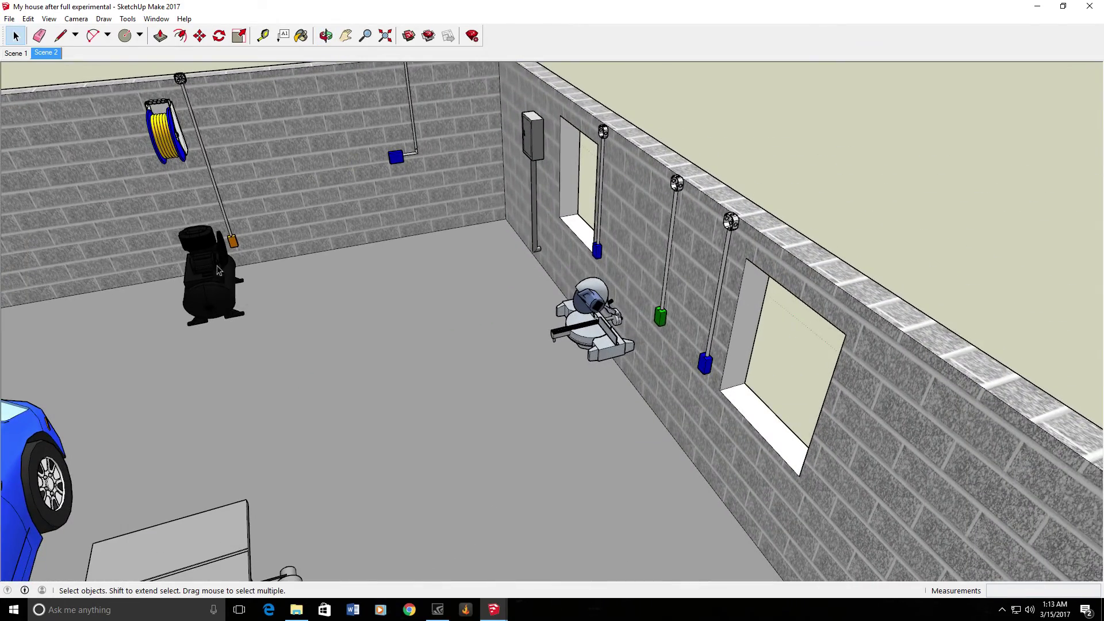
pyautogui.moveTo(564, 365); pyautogui.dragTo(300, 457, button='middle')
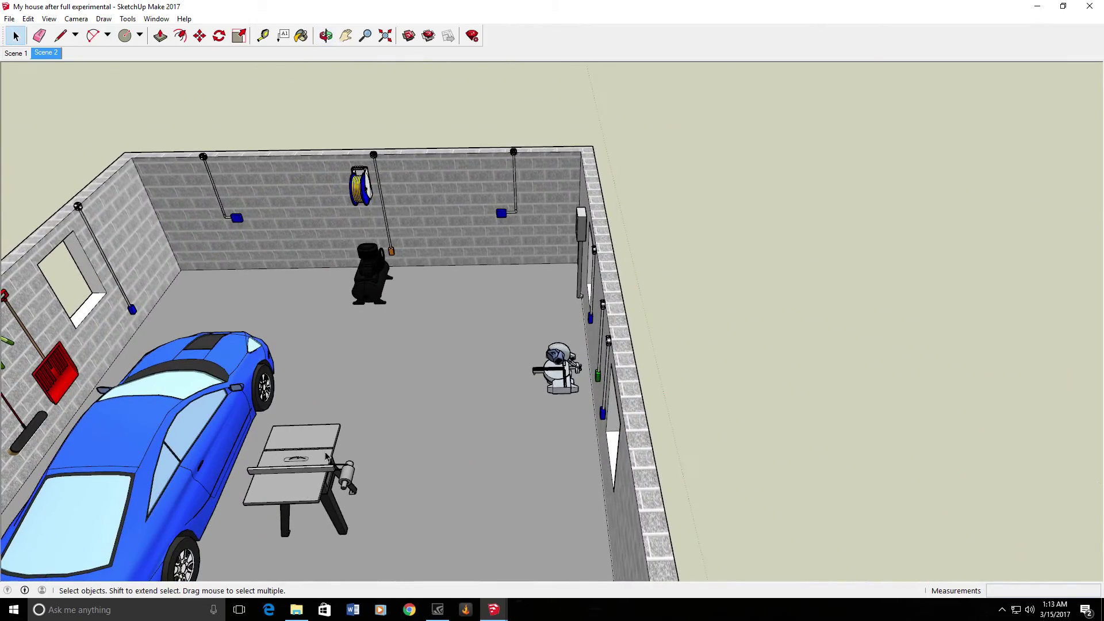
pyautogui.moveTo(521, 397); pyautogui.dragTo(817, 331, button='middle')
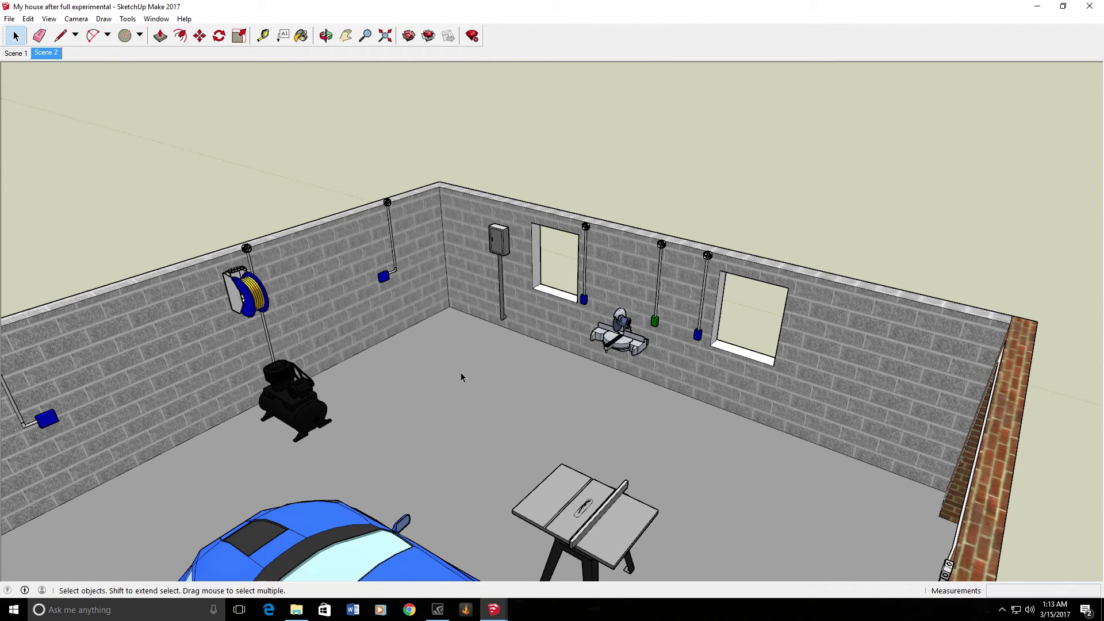
# Orbit along the garage's length, past the car and doors, to a low frontal view of the back wall
pyautogui.moveTo(352, 392); pyautogui.dragTo(488, 247, button='middle')
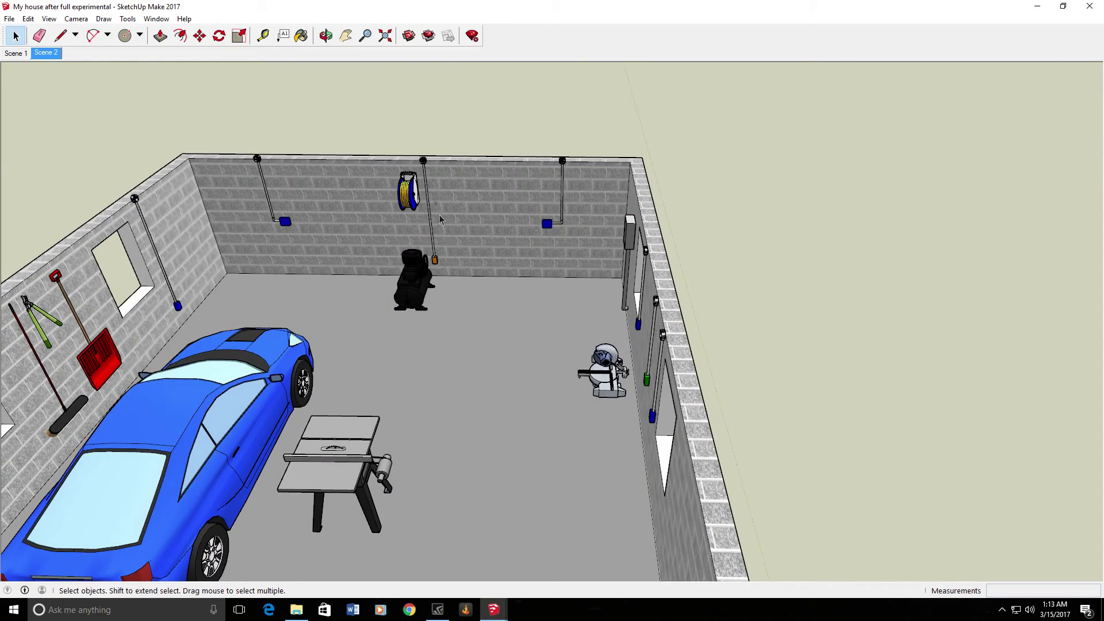
pyautogui.moveTo(281, 262); pyautogui.dragTo(862, 271, button='middle')
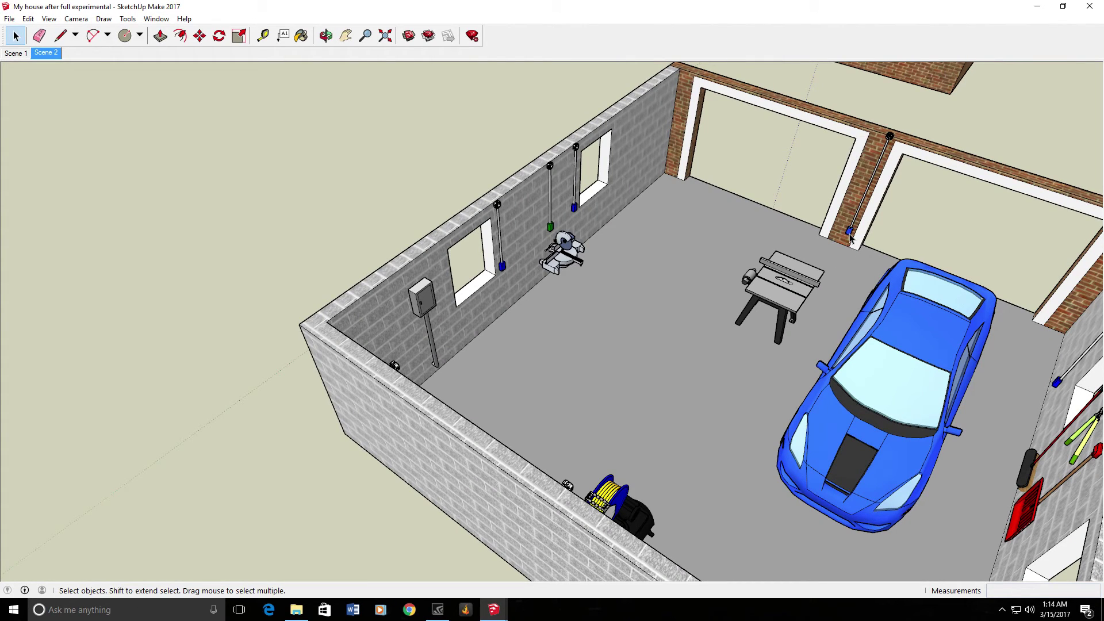
pyautogui.moveTo(857, 236); pyautogui.dragTo(842, 432, button='middle')
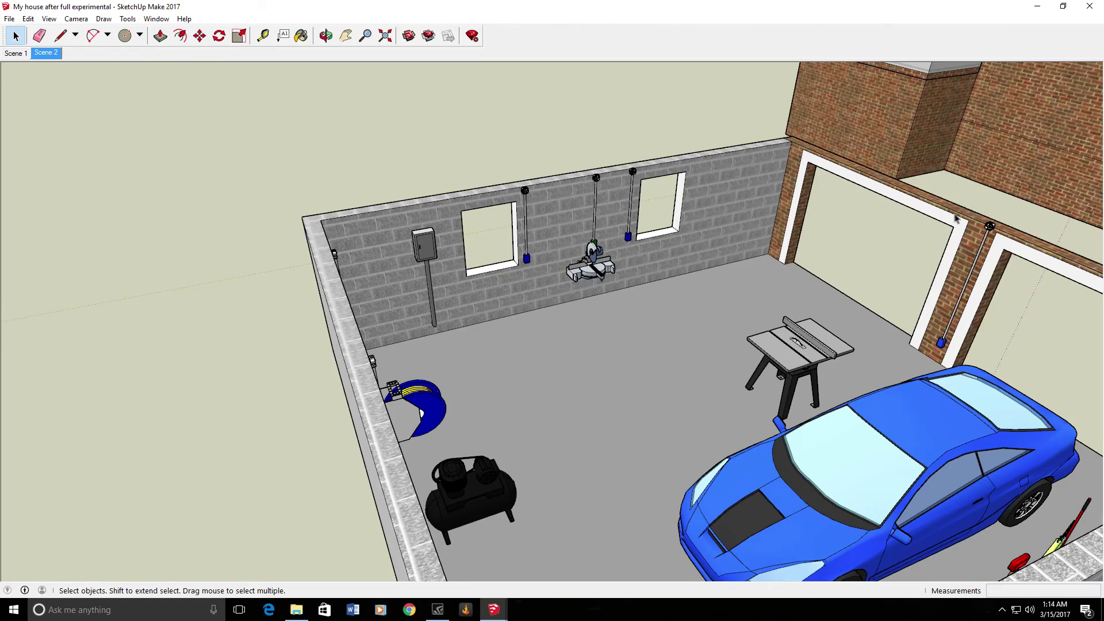
pyautogui.moveTo(954, 215); pyautogui.dragTo(681, 152, button='middle')
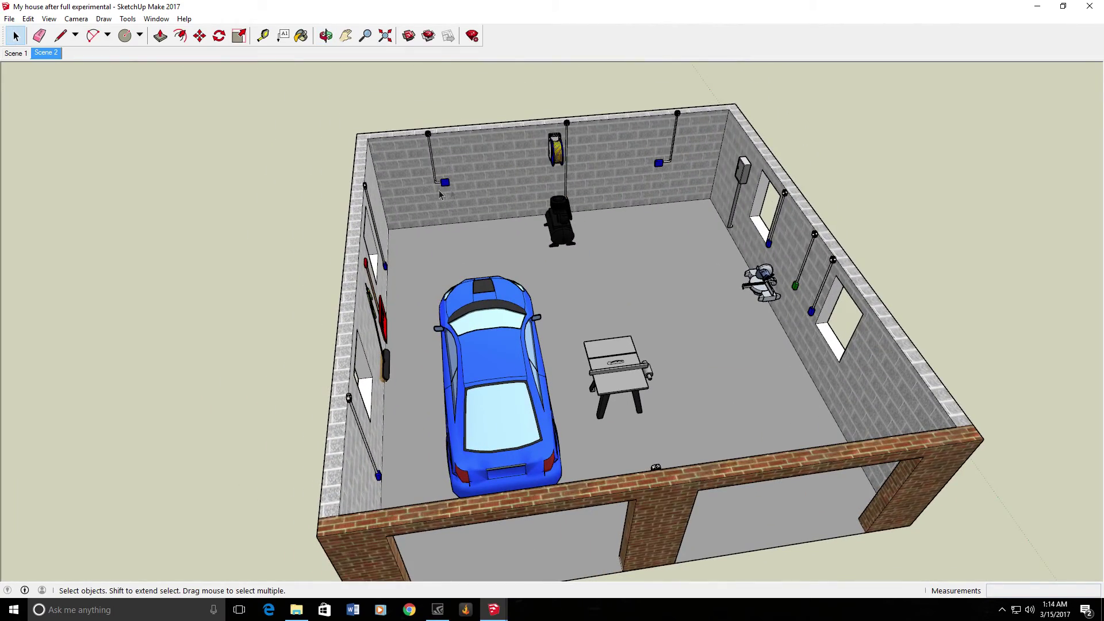
# Rotate to a corner view with the brick front wall running diagonally toward the viewer
pyautogui.moveTo(439, 195); pyautogui.dragTo(365, 290, button='middle')
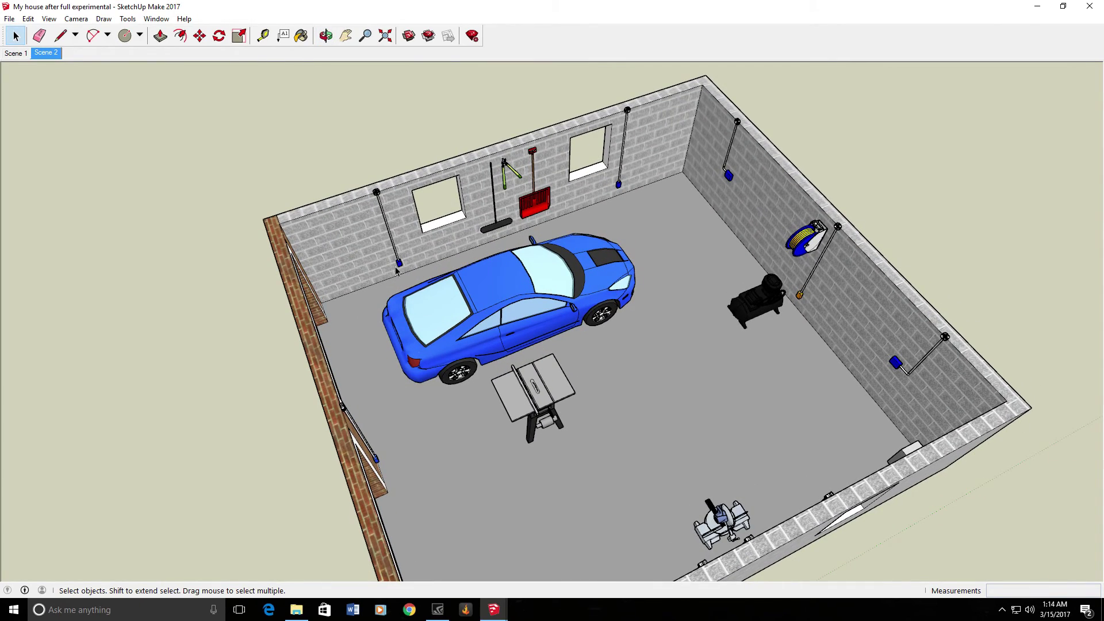
pyautogui.moveTo(797, 338); pyautogui.dragTo(814, 267, button='middle')
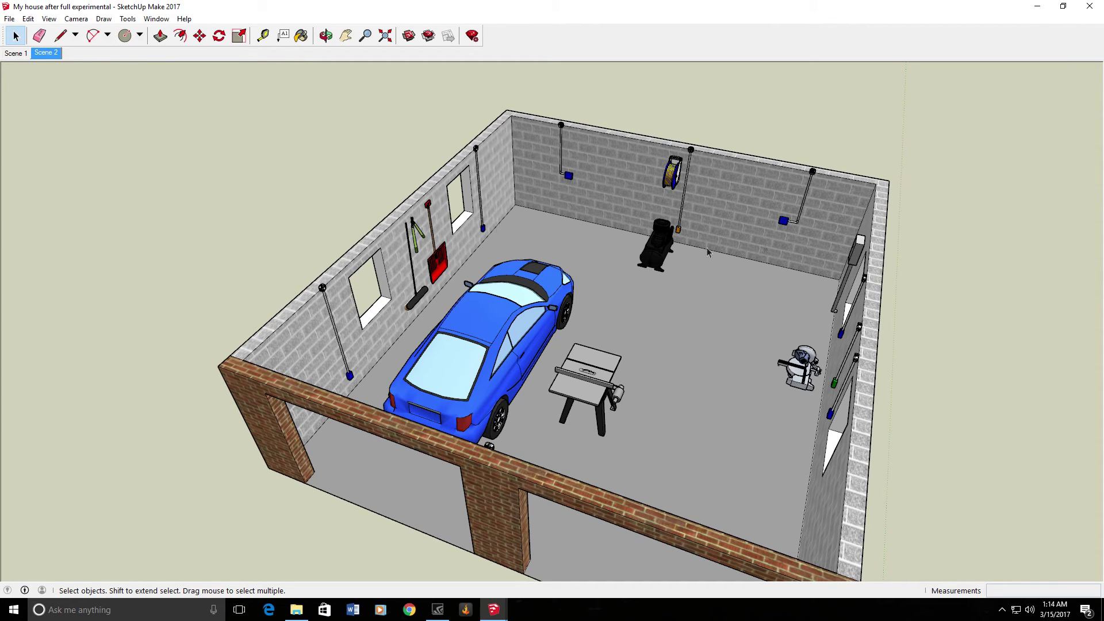
pyautogui.moveTo(759, 210); pyautogui.dragTo(669, 214, button='middle')
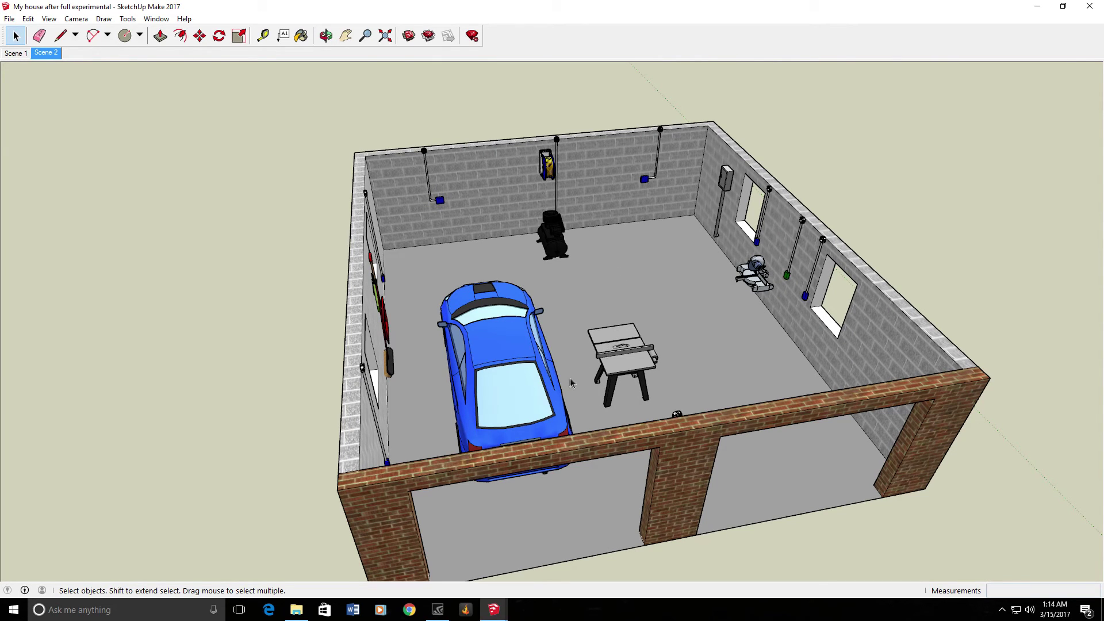
pyautogui.moveTo(678, 239); pyautogui.dragTo(466, 291, button='middle')
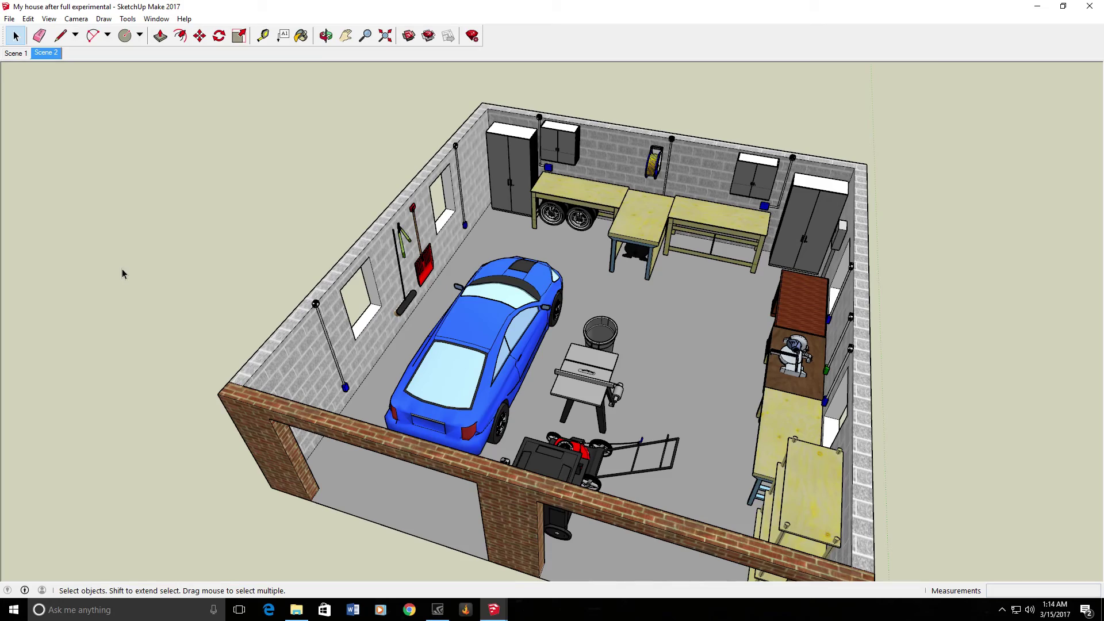
pyautogui.scroll(6, 719, 167)
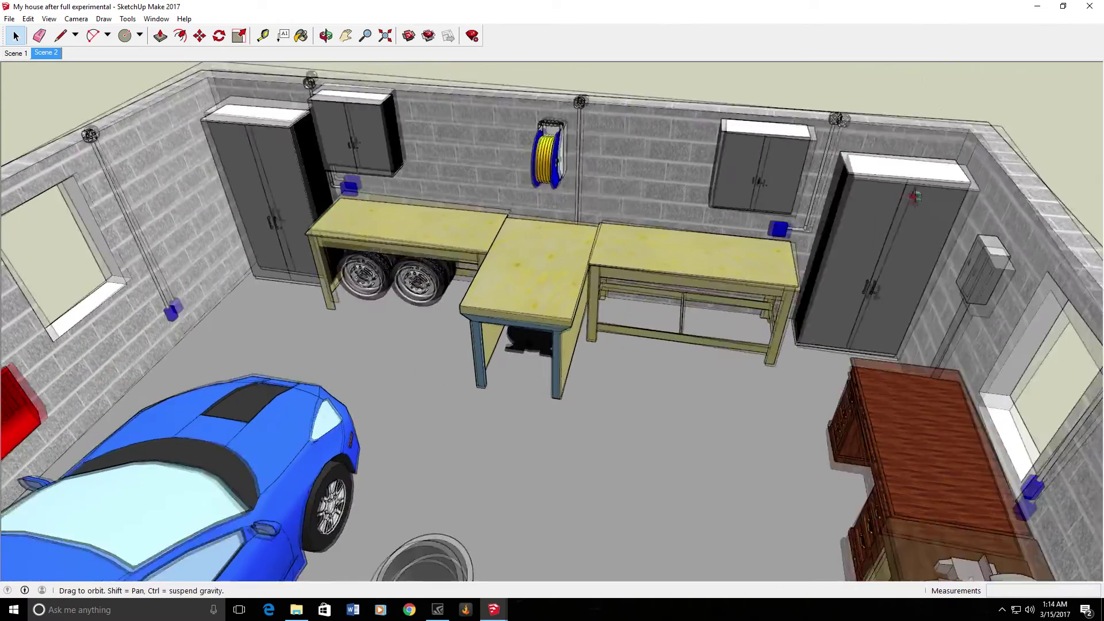
pyautogui.moveTo(909, 322); pyautogui.dragTo(908, 233, button='middle')
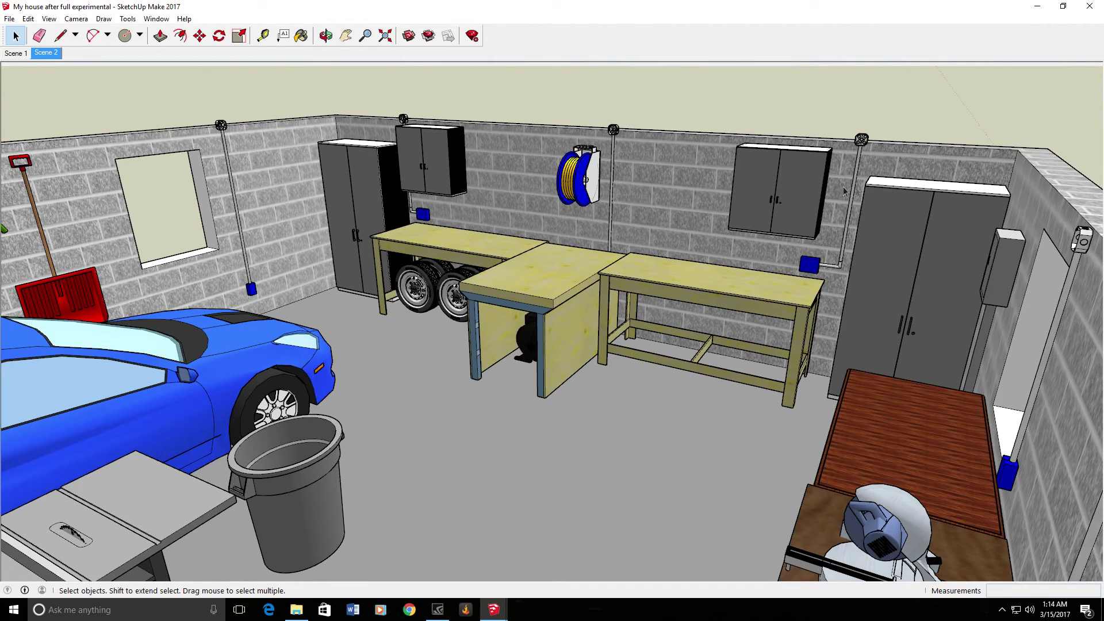
pyautogui.moveTo(845, 206); pyautogui.dragTo(853, 221, button='middle')
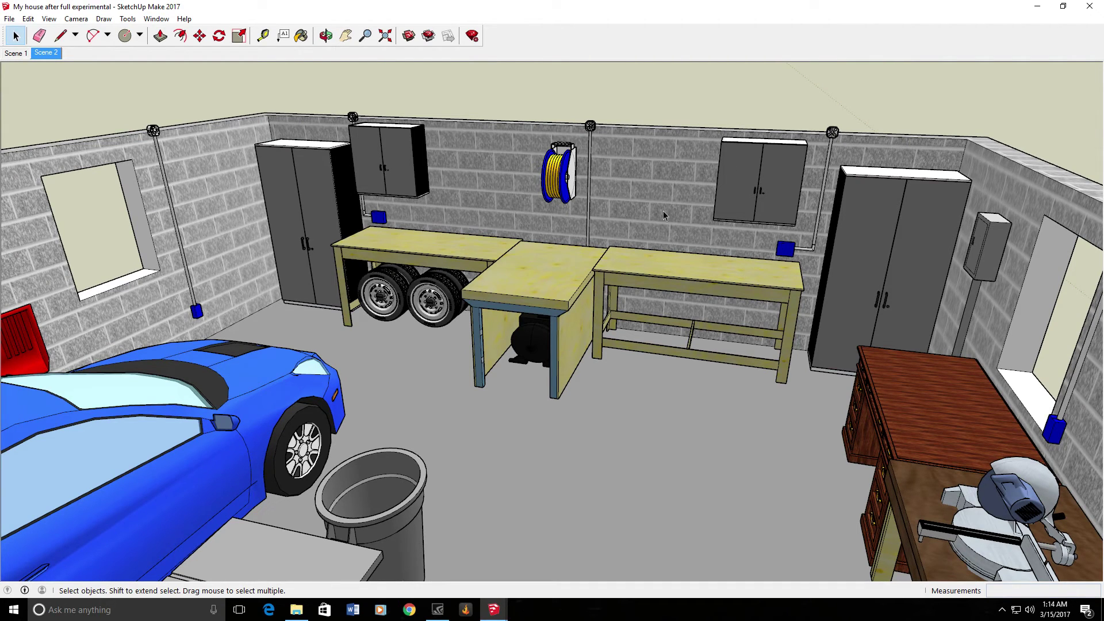
pyautogui.moveTo(600, 184); pyautogui.dragTo(695, 164, button='middle')
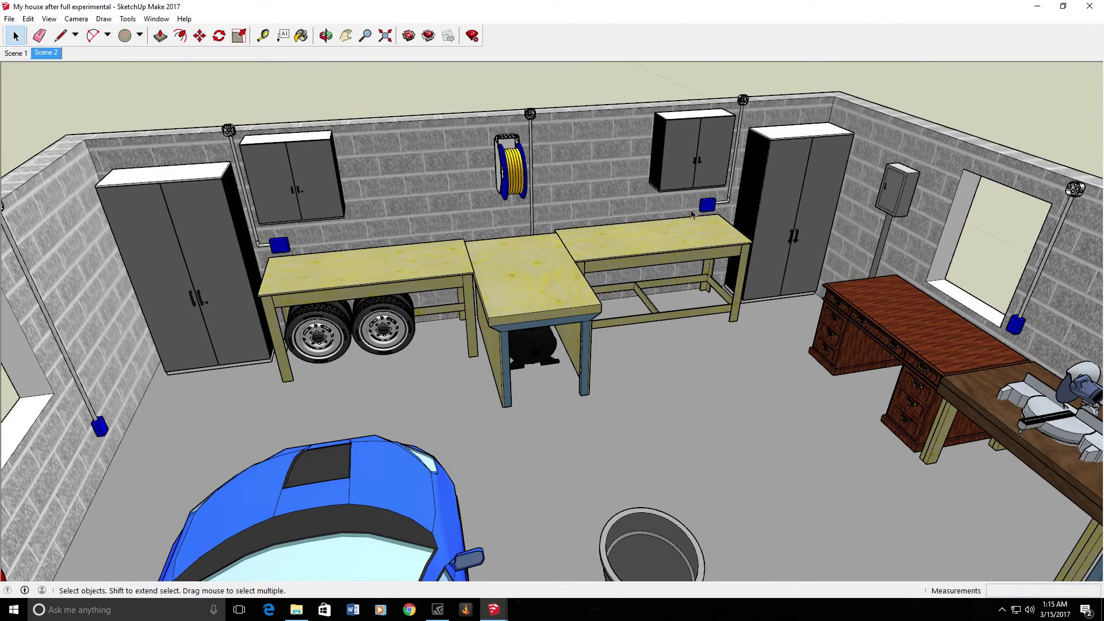
pyautogui.scroll(5, 533, 152)
pyautogui.moveTo(527, 152); pyautogui.dragTo(339, 466, button='middle')
pyautogui.moveTo(476, 380); pyautogui.dragTo(586, 337, button='middle')
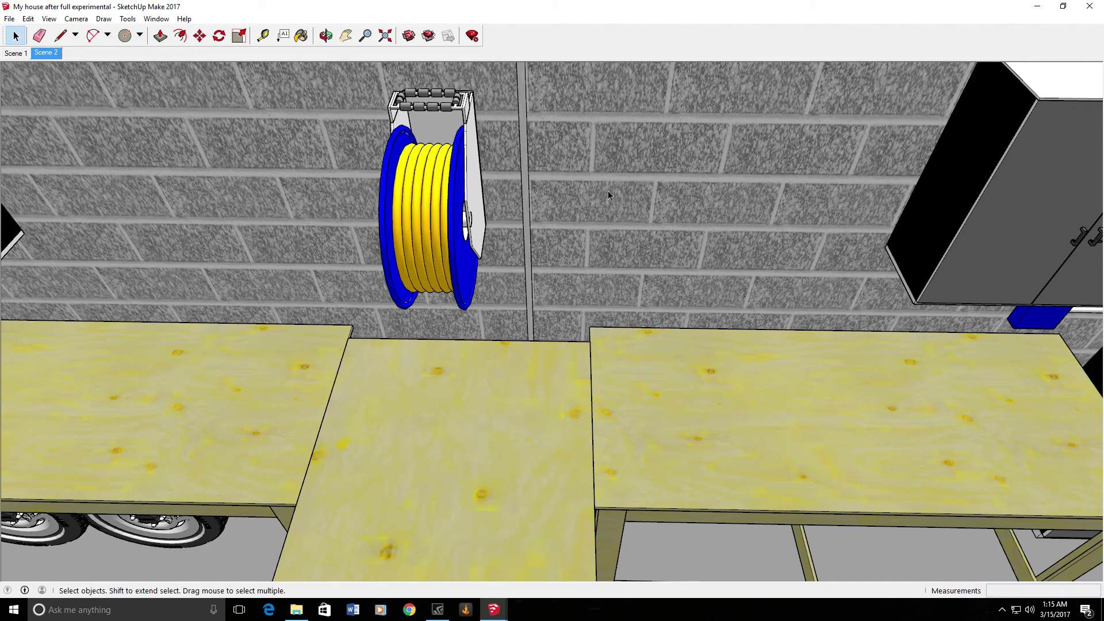
pyautogui.scroll(-10, 608, 191)
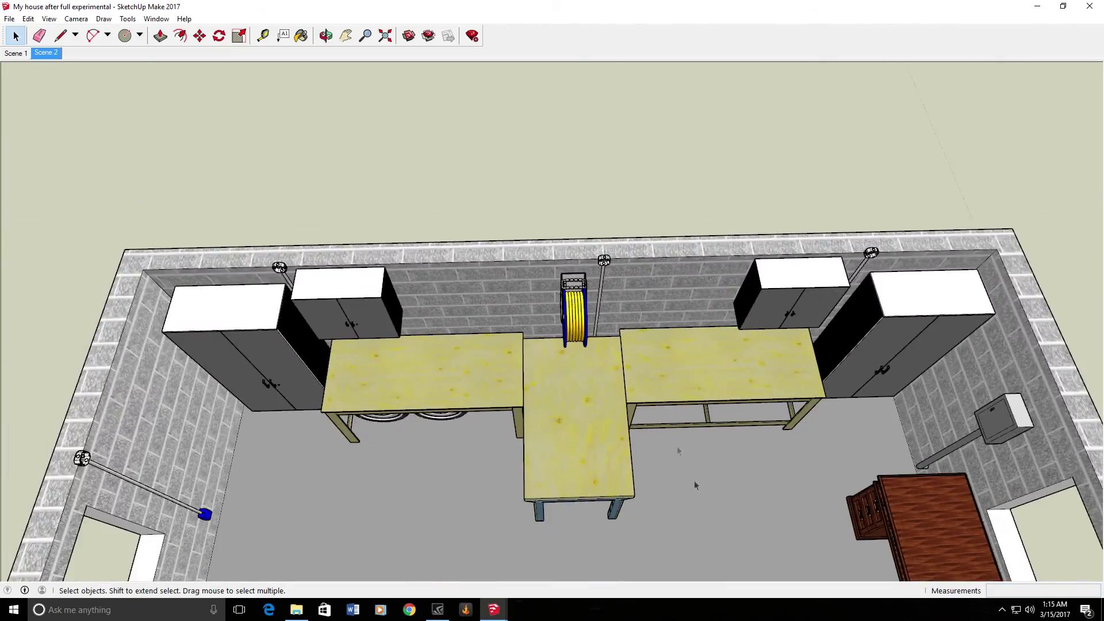
pyautogui.moveTo(694, 485); pyautogui.dragTo(623, 315, button='middle')
pyautogui.scroll(-5, 623, 315)
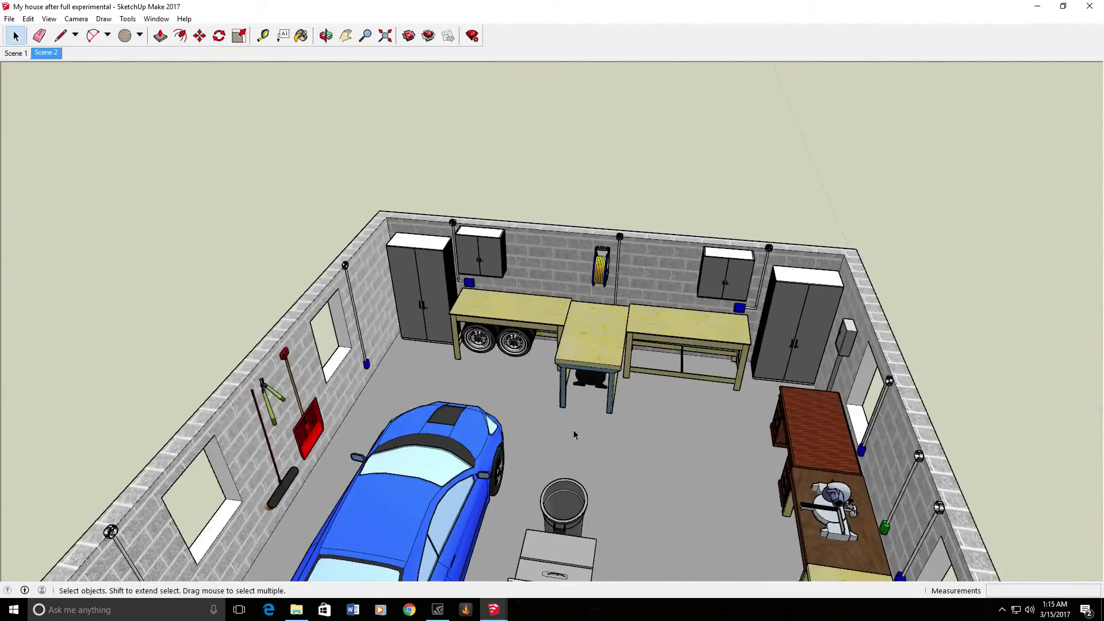
pyautogui.moveTo(574, 434); pyautogui.dragTo(444, 286, button='middle')
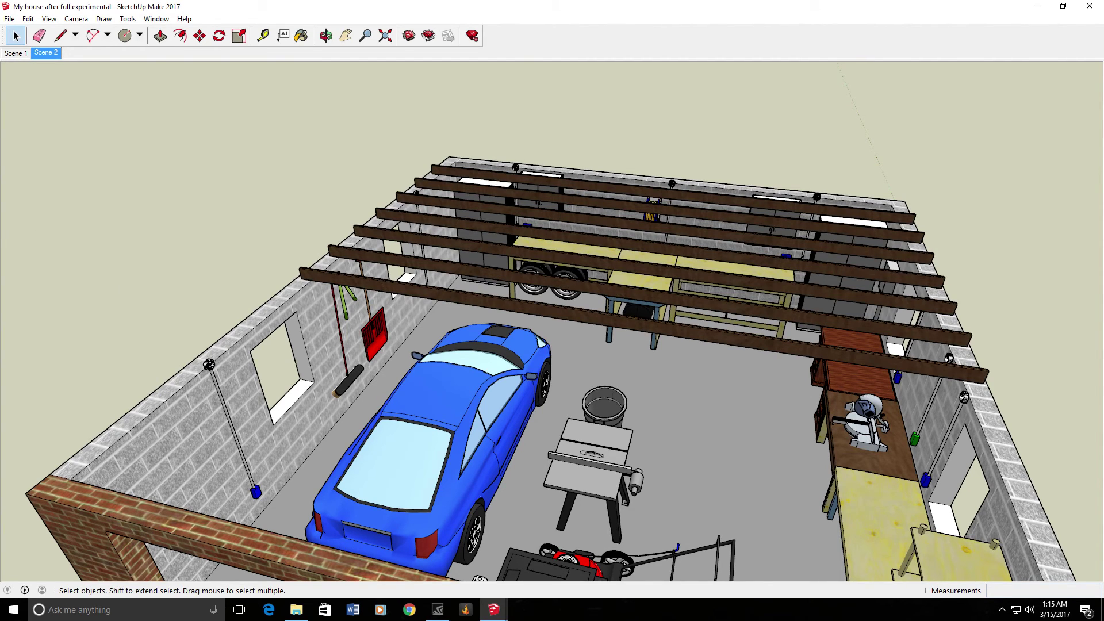
# Orbit over the front wall and doors to a fully top-down view of the joists and yellow lights
pyautogui.moveTo(109, 261); pyautogui.dragTo(314, 310, button='middle')
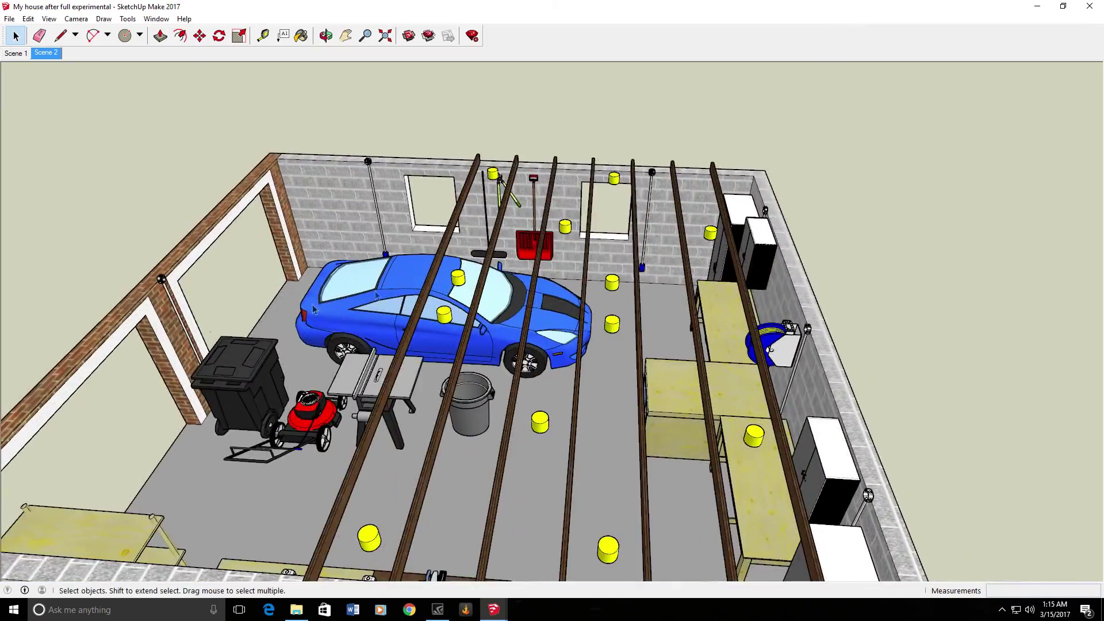
pyautogui.moveTo(514, 270); pyautogui.dragTo(735, 280, button='middle')
pyautogui.moveTo(412, 192); pyautogui.dragTo(549, 252, button='middle')
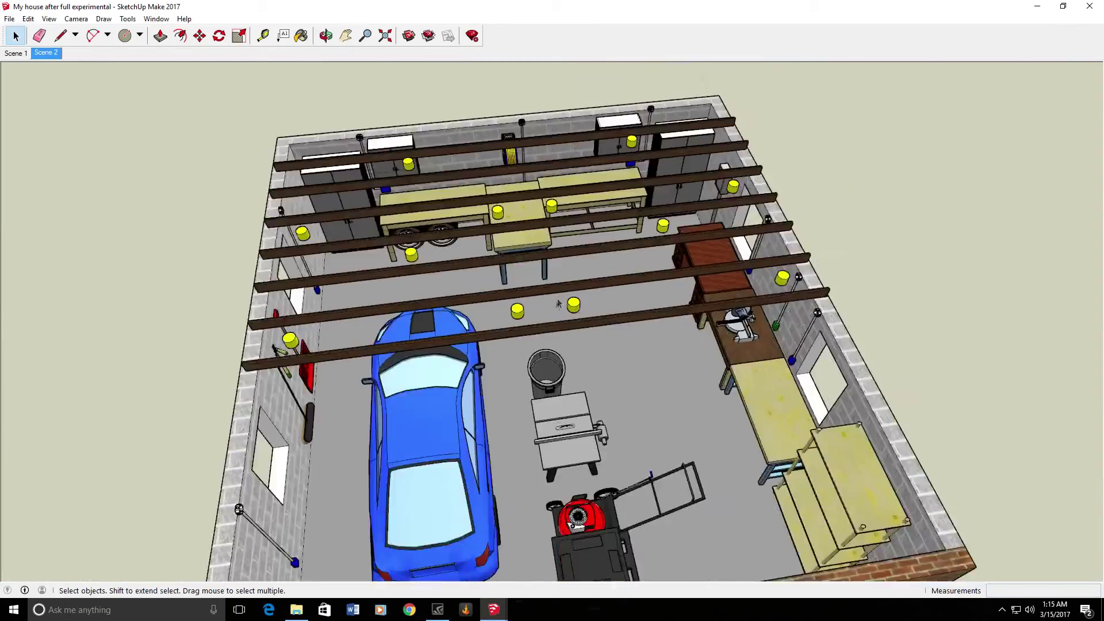
pyautogui.scroll(-5, 557, 304)
pyautogui.moveTo(558, 303); pyautogui.dragTo(528, 410, button='middle')
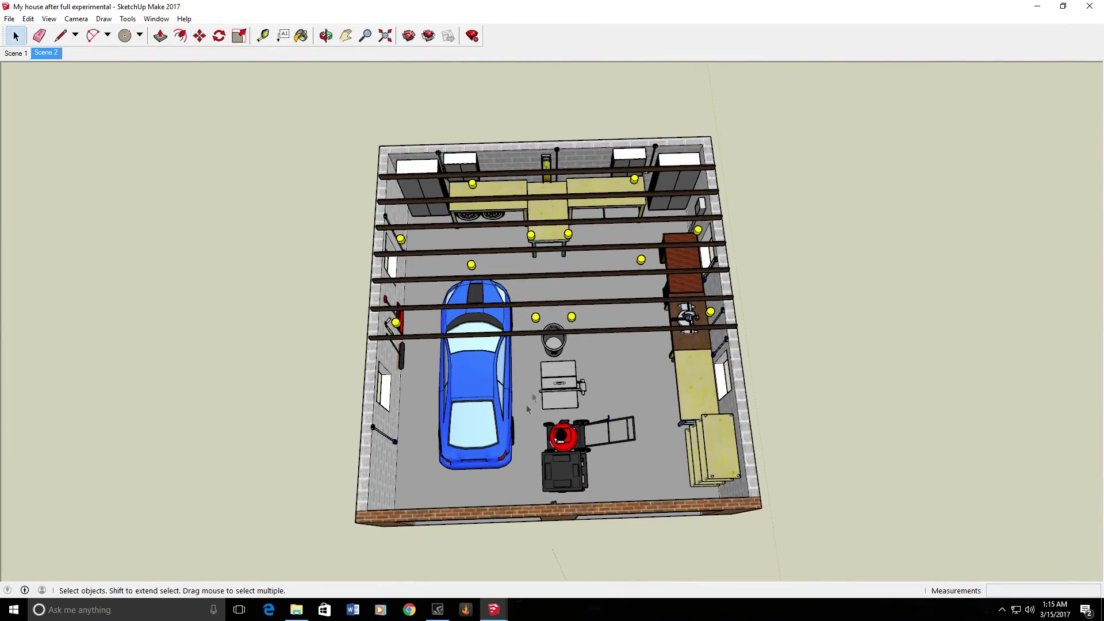
pyautogui.moveTo(542, 296); pyautogui.dragTo(526, 315, button='middle')
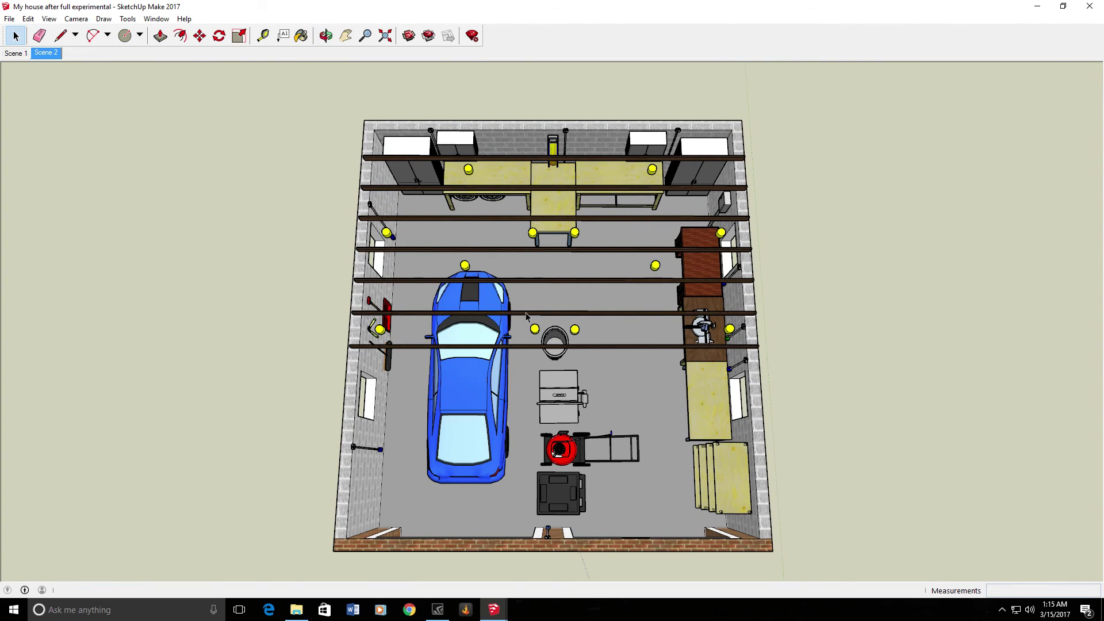